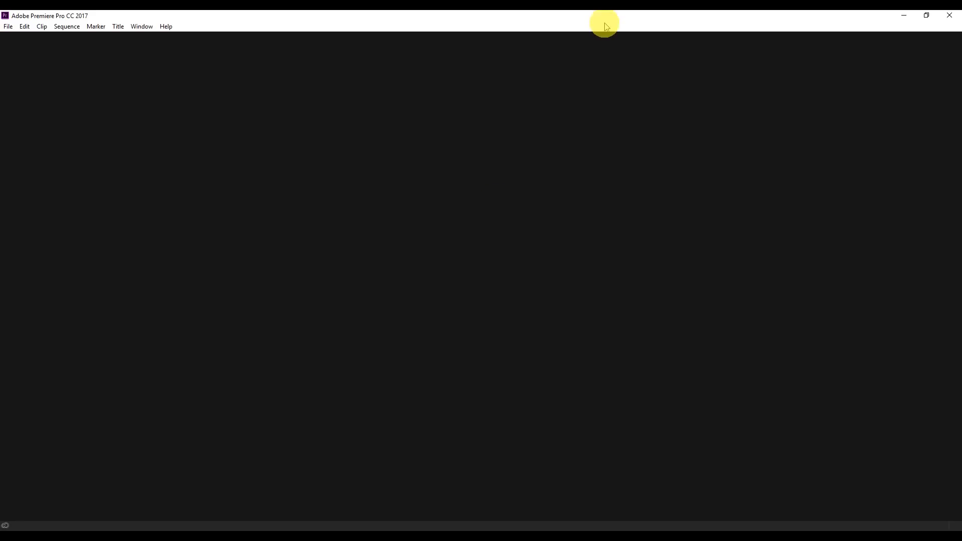
Step: Switch to File Explorer and review how the Darpan shoot folder is organised into subfolders
mouse_move(343, 530)
left_click(286, 496)
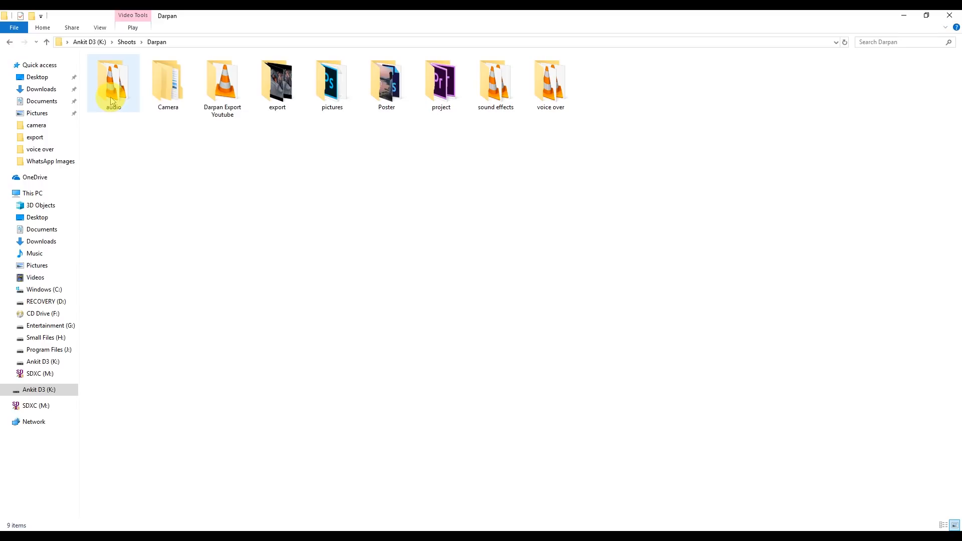
left_click_drag(300, 137, 225, 92)
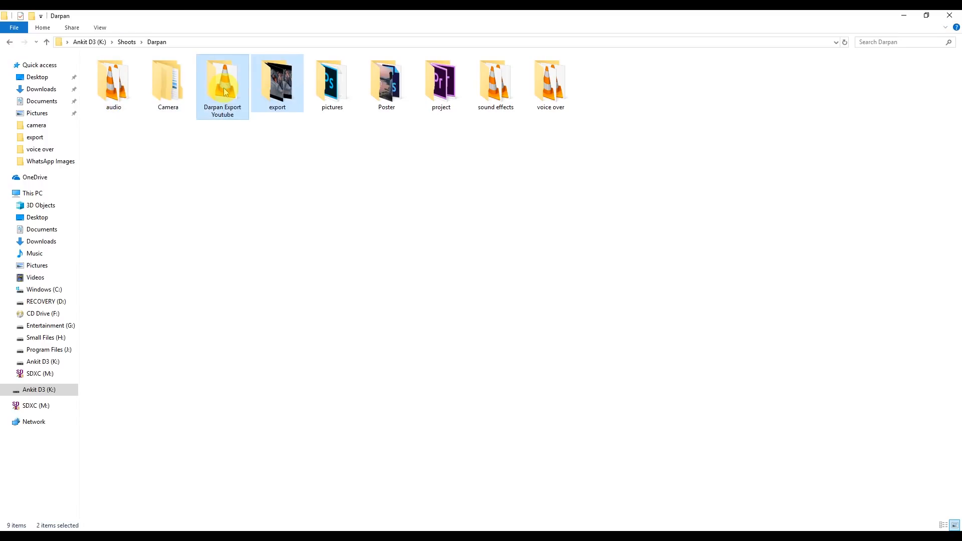
left_click_drag(296, 137, 235, 95)
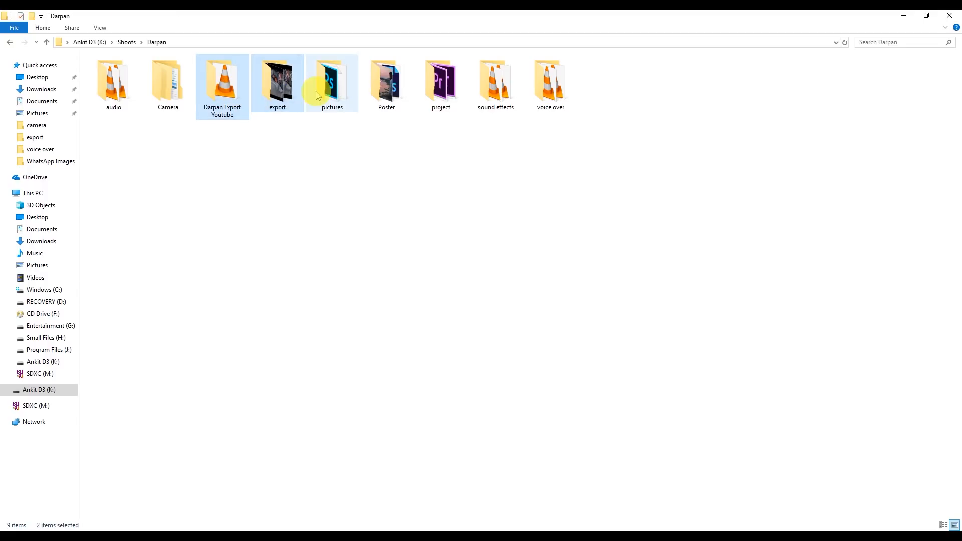
left_click(333, 85)
left_click(400, 92)
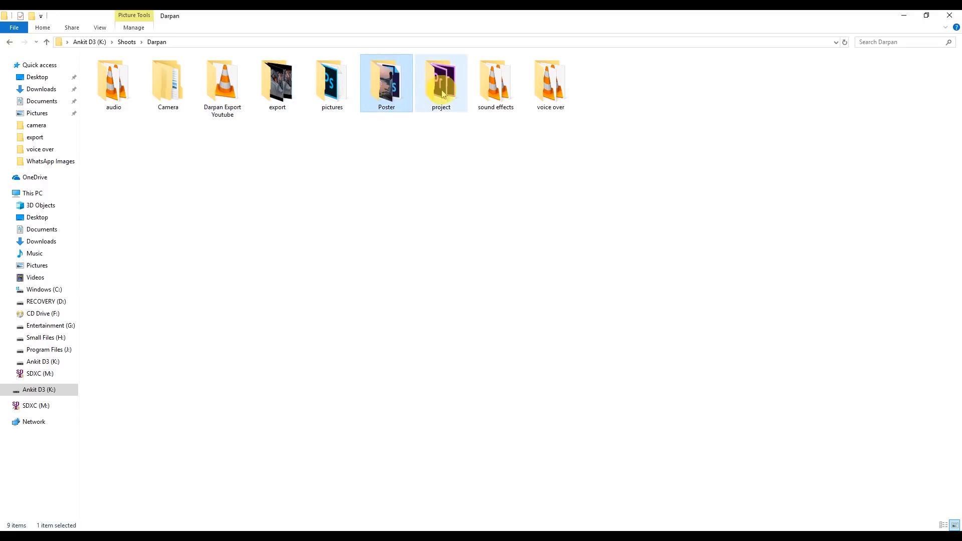
left_click(442, 92)
left_click(550, 90)
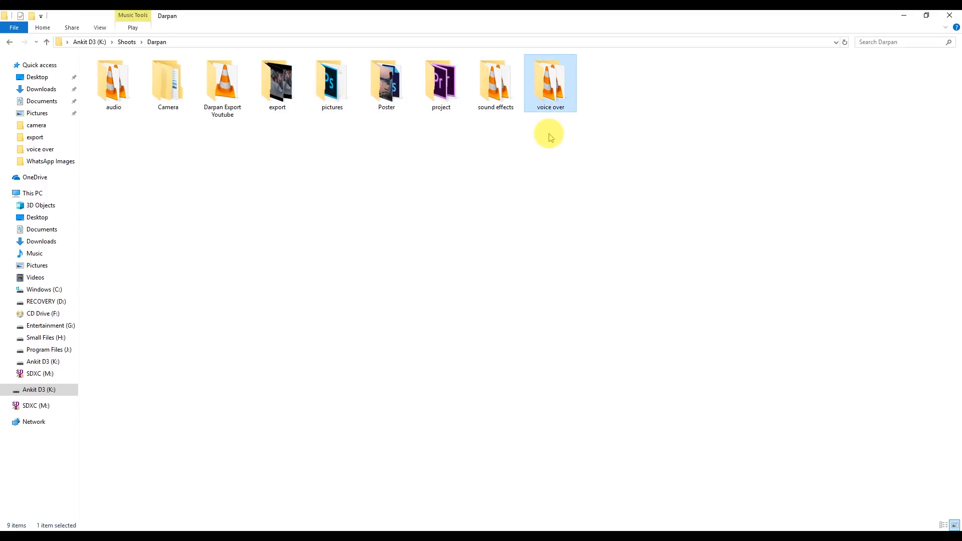
left_click_drag(550, 133, 128, 95)
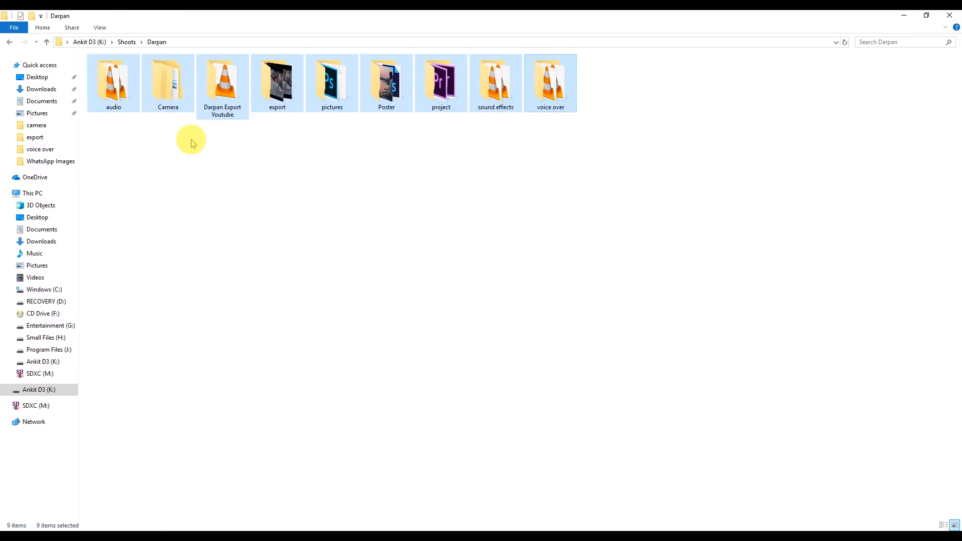
left_click(193, 144)
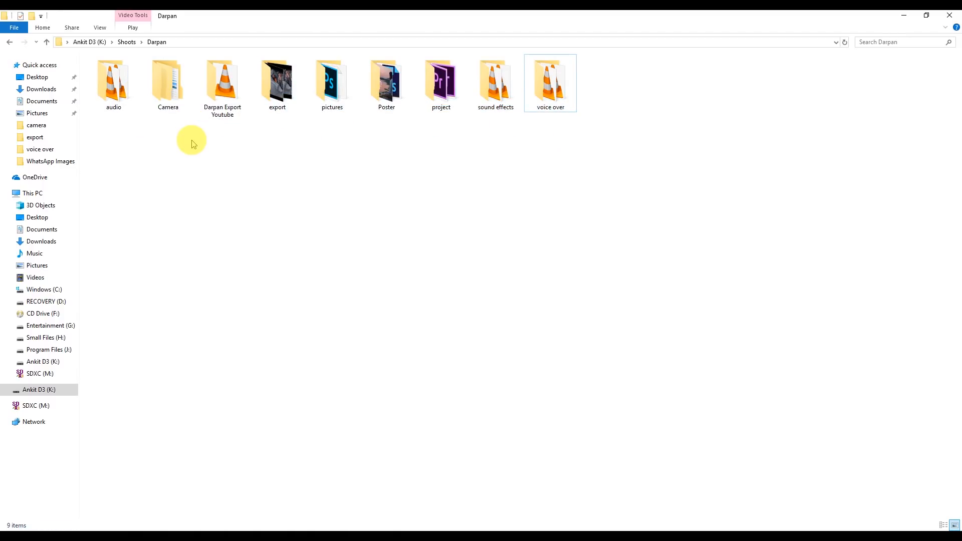
Step: Examine the Darpan project's Camera folder, including the subfolders inside sony and the reshoot folder
double_click(167, 95)
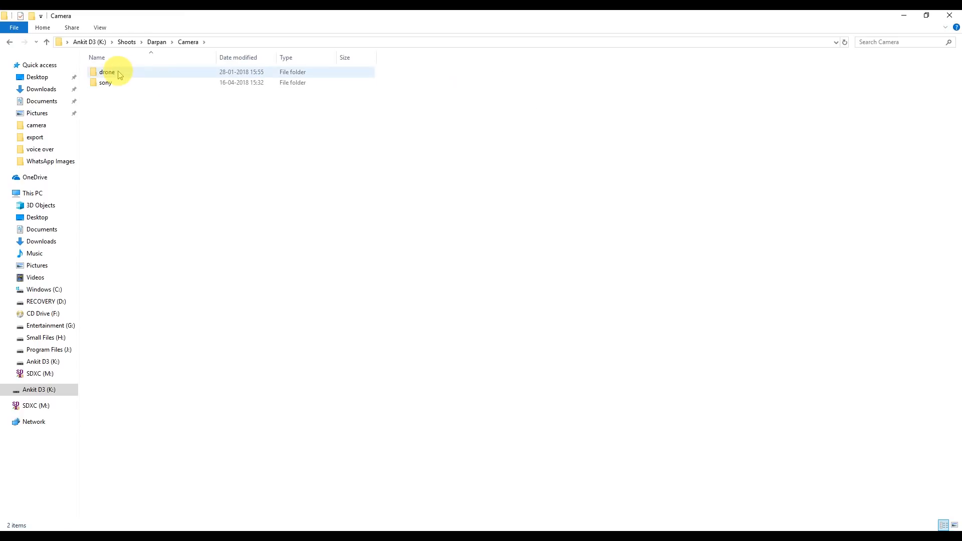
left_click(119, 74)
double_click(112, 82)
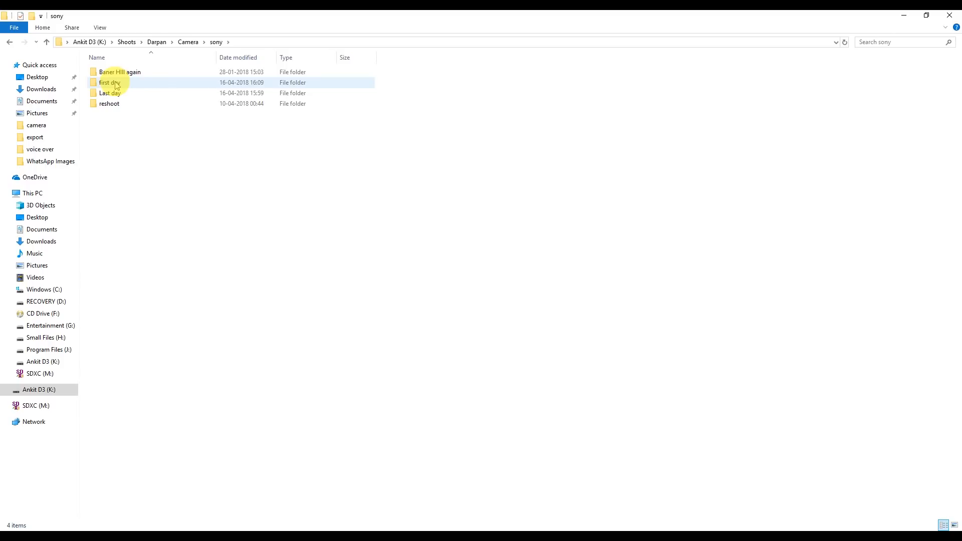
left_click(116, 96)
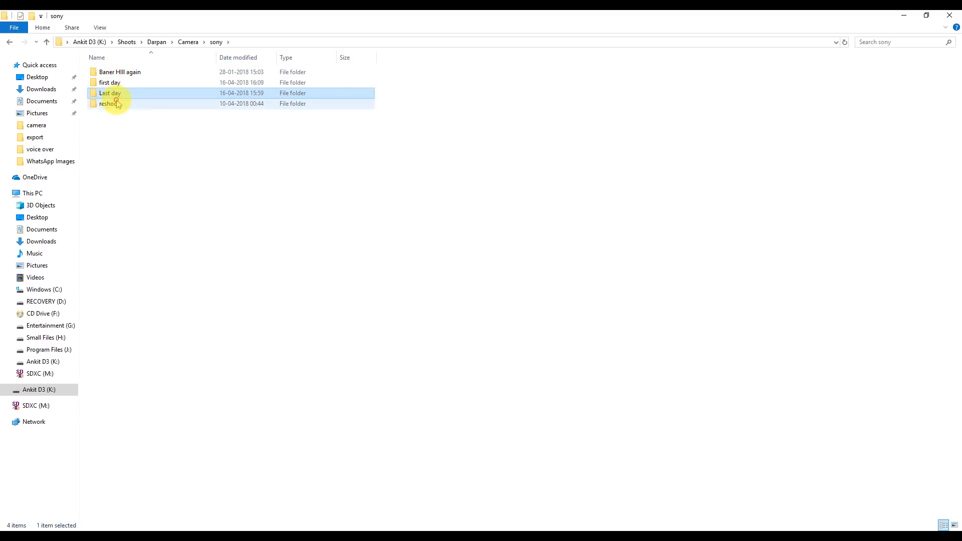
double_click(118, 103)
left_click(9, 41)
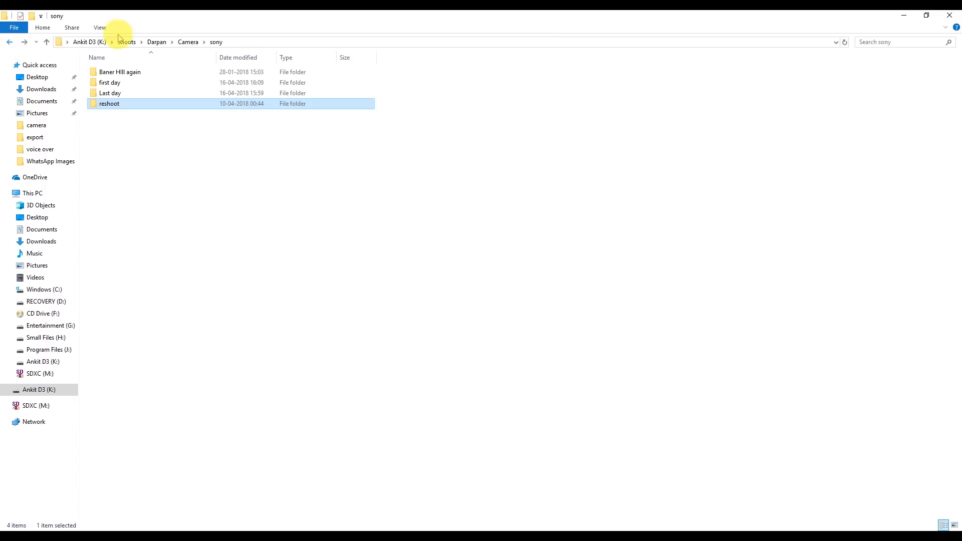
Step: Open the Goa folder inside Shoots and examine how its files are arranged
left_click(127, 42)
left_click(115, 125)
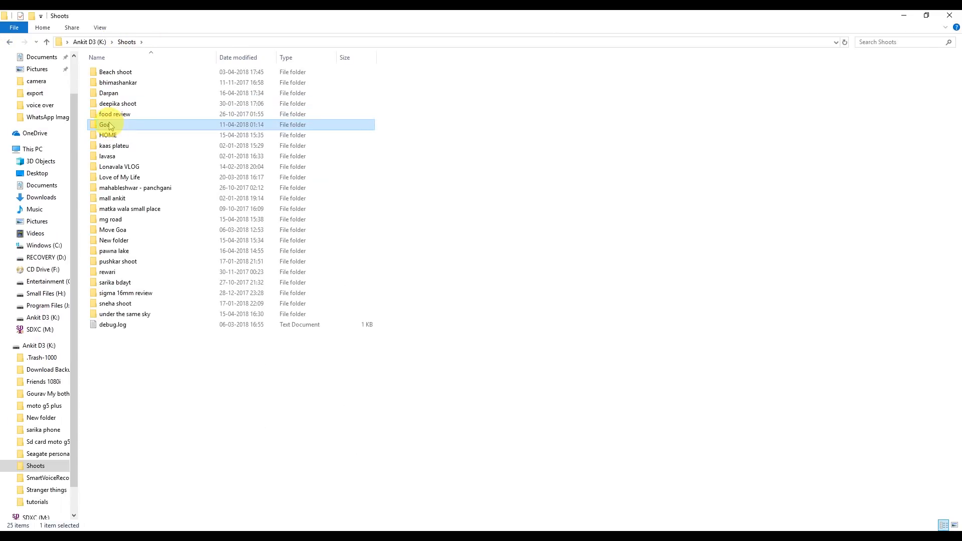
double_click(108, 125)
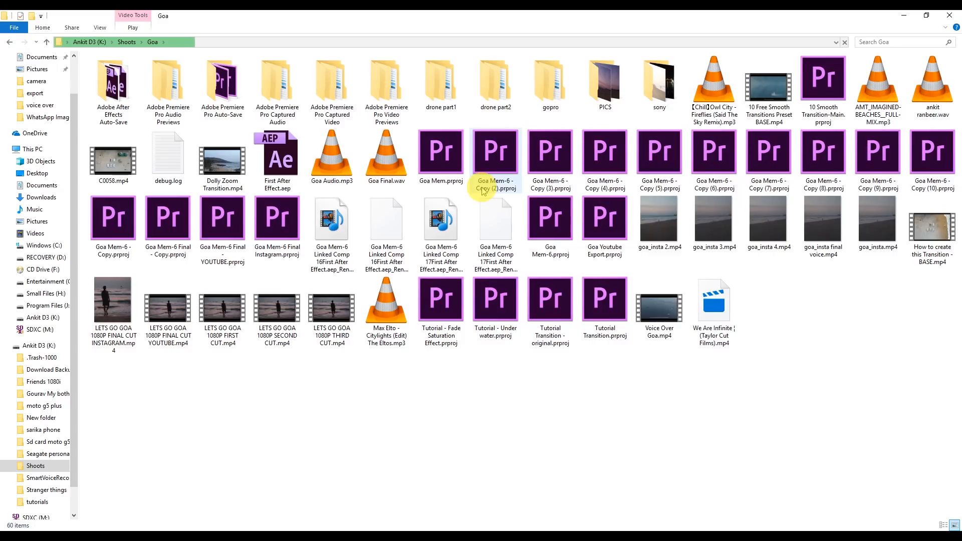
left_click(385, 155)
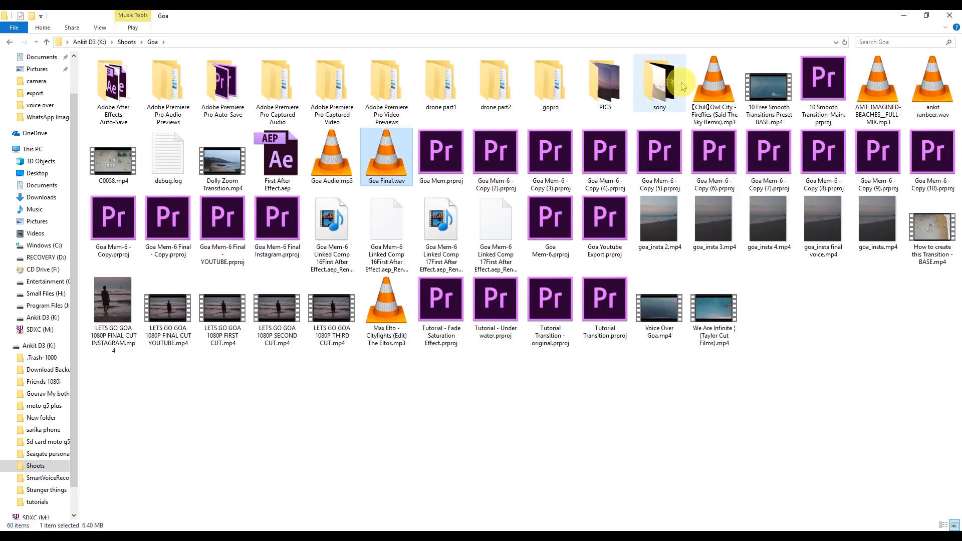
Step: Create a new folder named Tutorial inside the Shoots folder
left_click(125, 42)
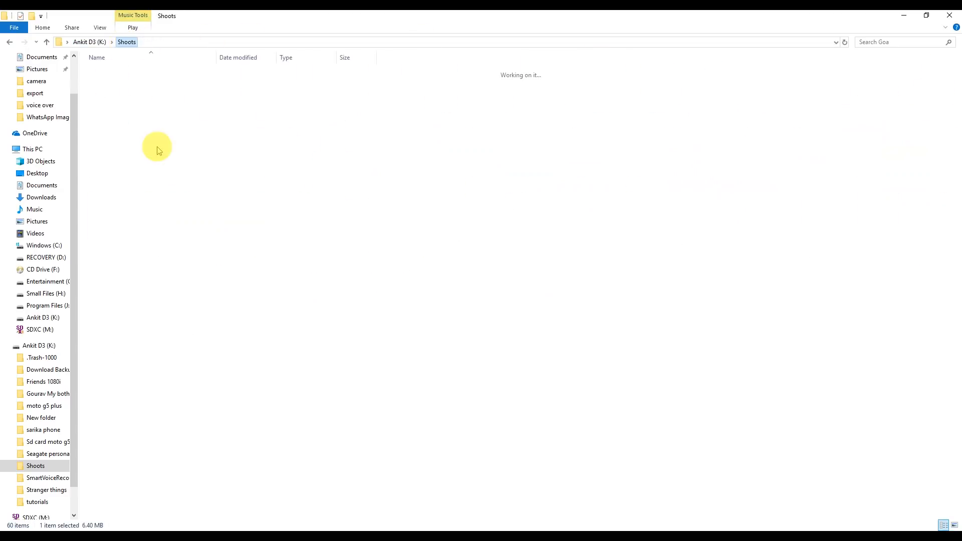
right_click(192, 357)
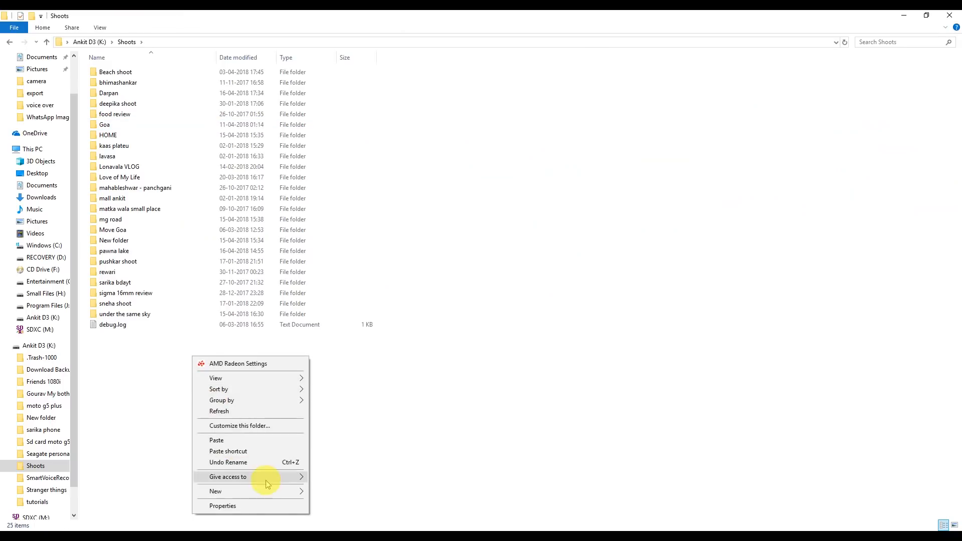
mouse_move(289, 491)
left_click(349, 343)
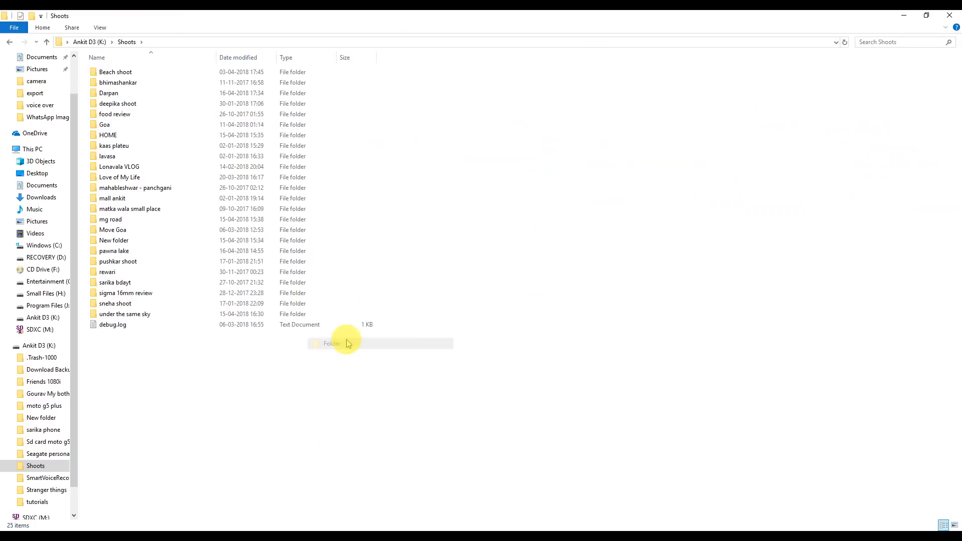
type("Tutorial")
key("Return")
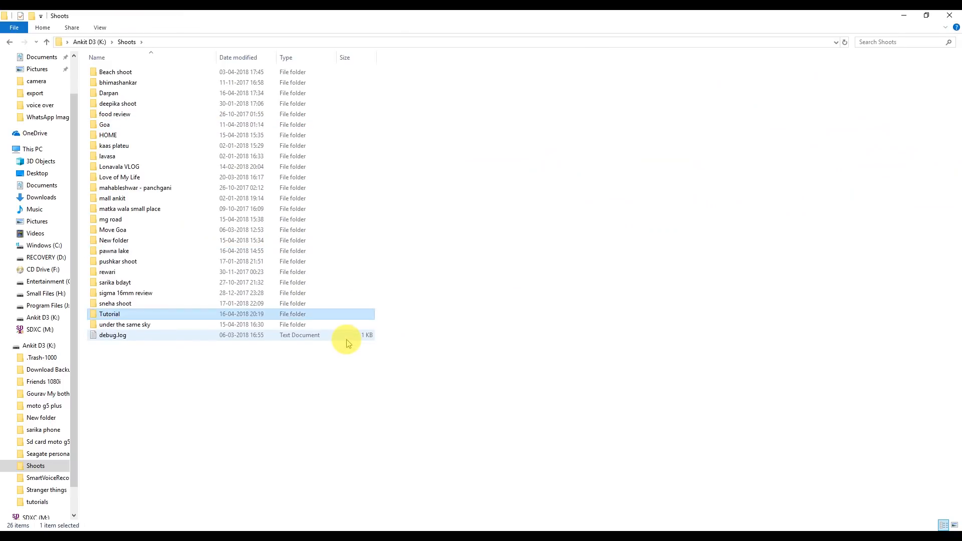
Step: Open the Tutorial folder and create subfolders named camera and project in it
key("Return")
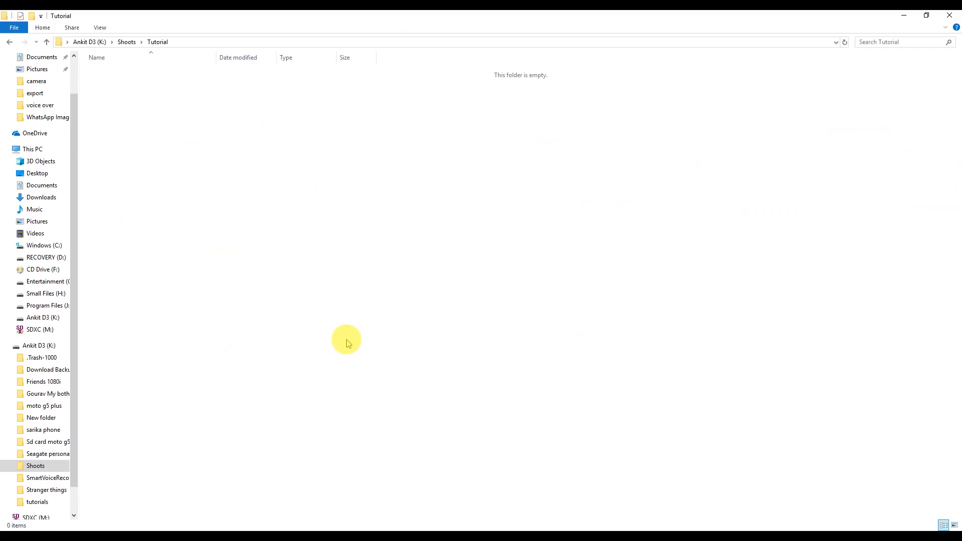
key("ctrl+shift+n")
type("c")
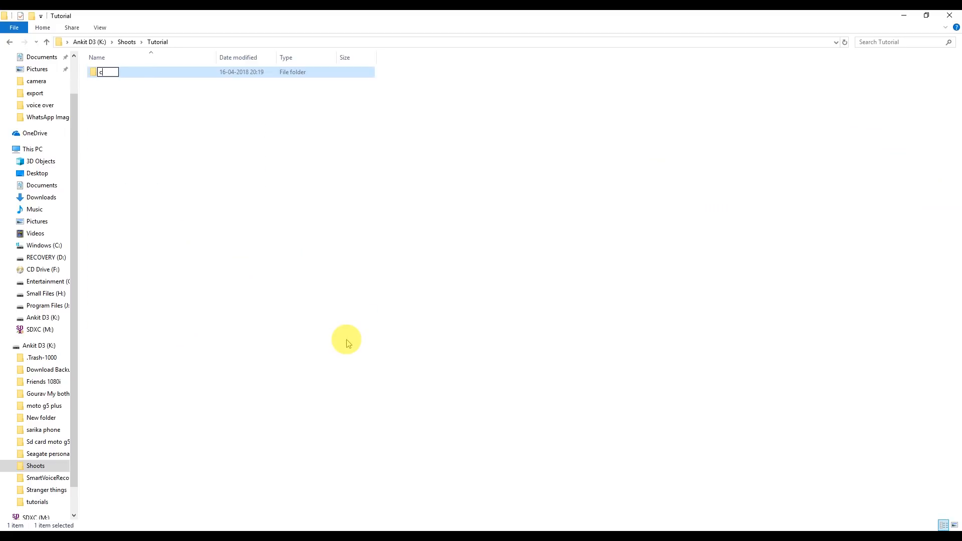
type("amera")
key("Return")
key("ctrl+shift+n")
type("project")
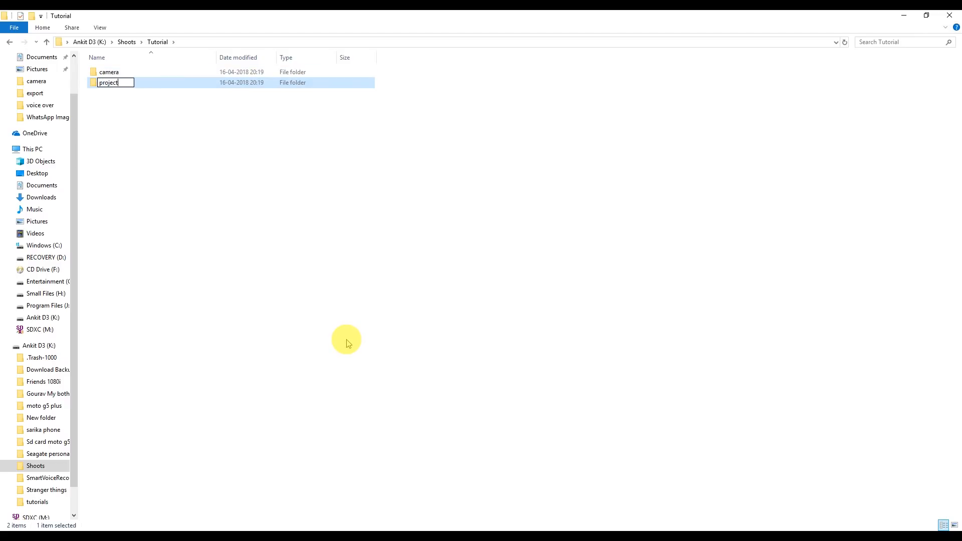
key("Return")
Step: Add two more subfolders named audio and export to the Tutorial folder
key("ctrl+shift+n")
type("audio")
key("Return")
key("ctrl+shift+n")
type("export")
key("Return")
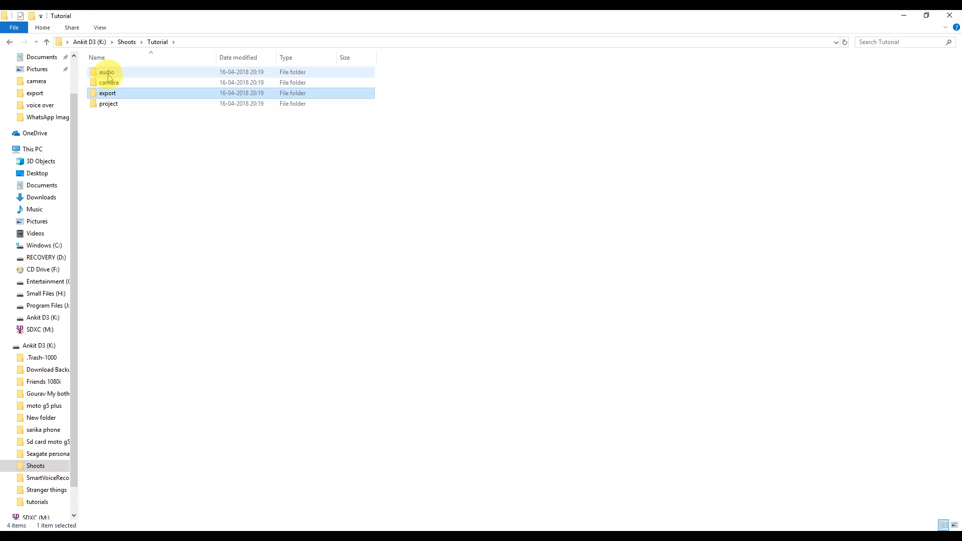
left_click(111, 105)
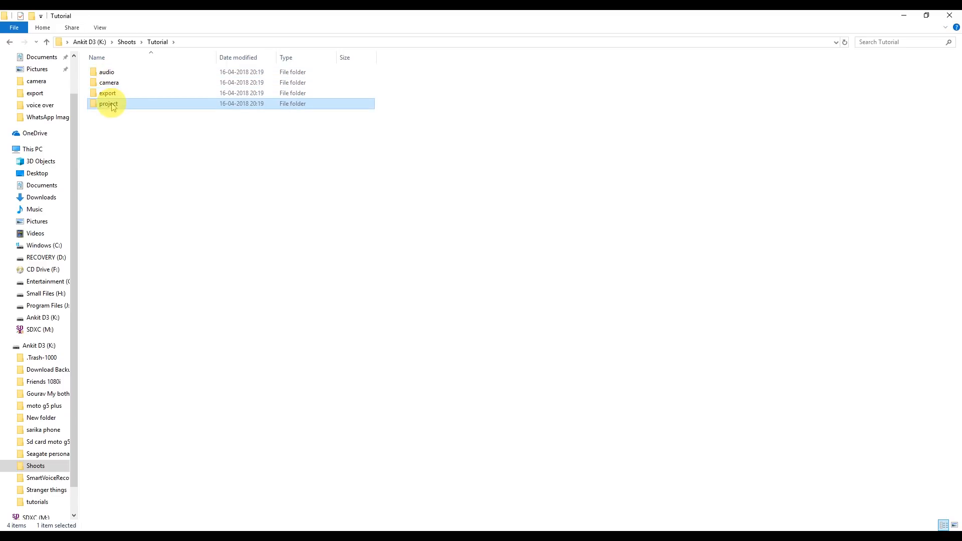
Step: Switch to Premiere Pro, start a new project and open the folder selection for its location
left_click(371, 524)
left_click(8, 26)
mouse_move(60, 38)
left_click(194, 38)
left_click(576, 159)
Step: Set the new project's location to the K:\Shoots\Tutorial\project folder
scroll(336, 409, "down", 2)
left_click(321, 397)
left_click(445, 326)
double_click(443, 294)
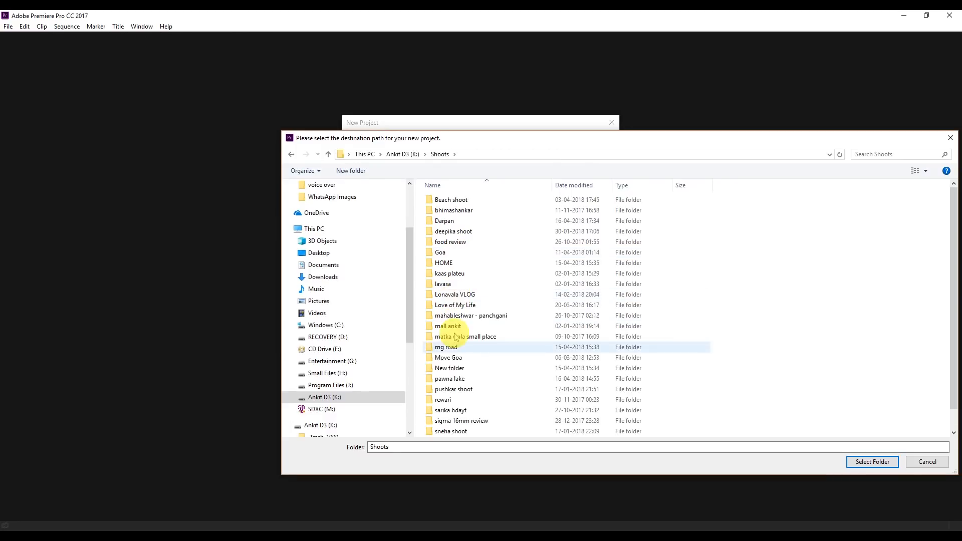
left_click(448, 284)
scroll(448, 284, "down", 2)
left_click(441, 413)
double_click(445, 418)
left_click(446, 231)
double_click(446, 231)
key("Return")
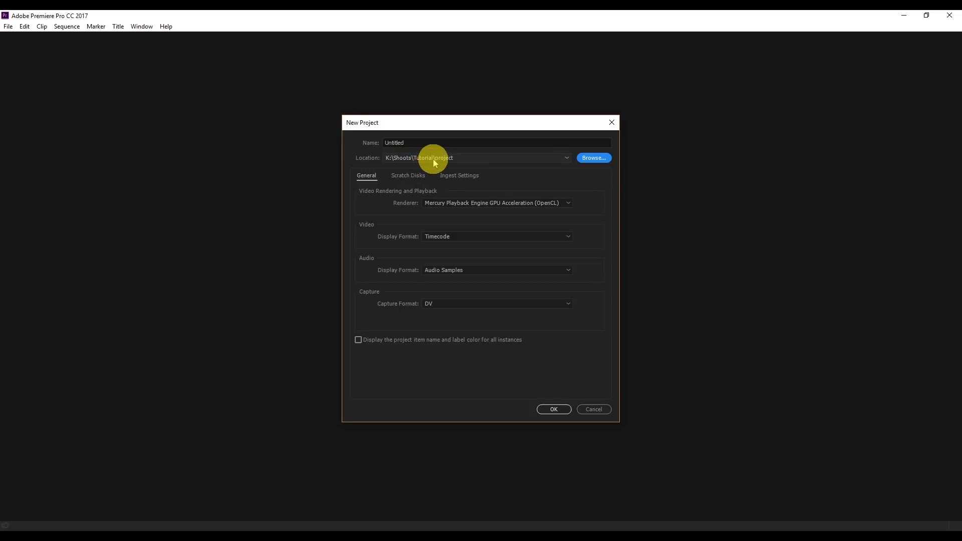
Step: Name the project Test Project and create it
left_click_drag(422, 143, 361, 144)
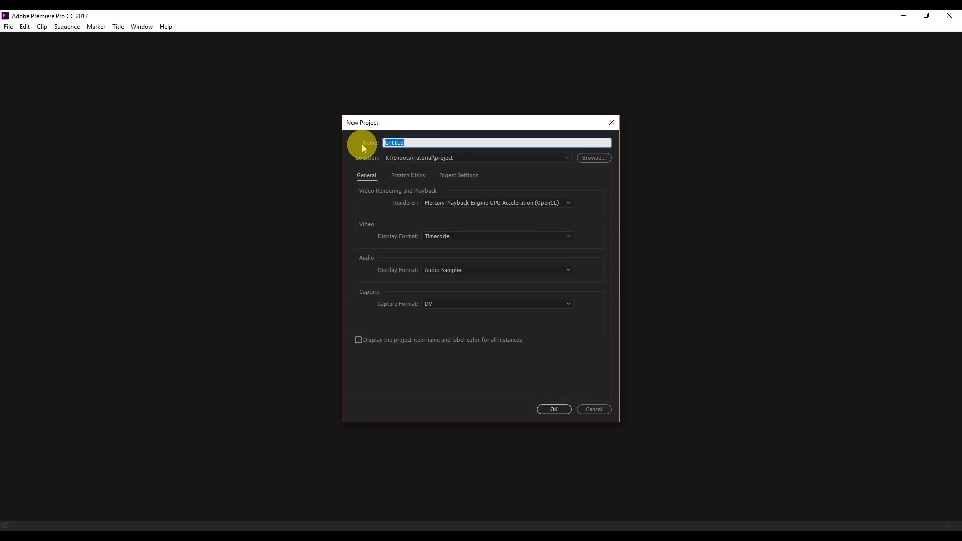
type("N")
left_click(553, 409)
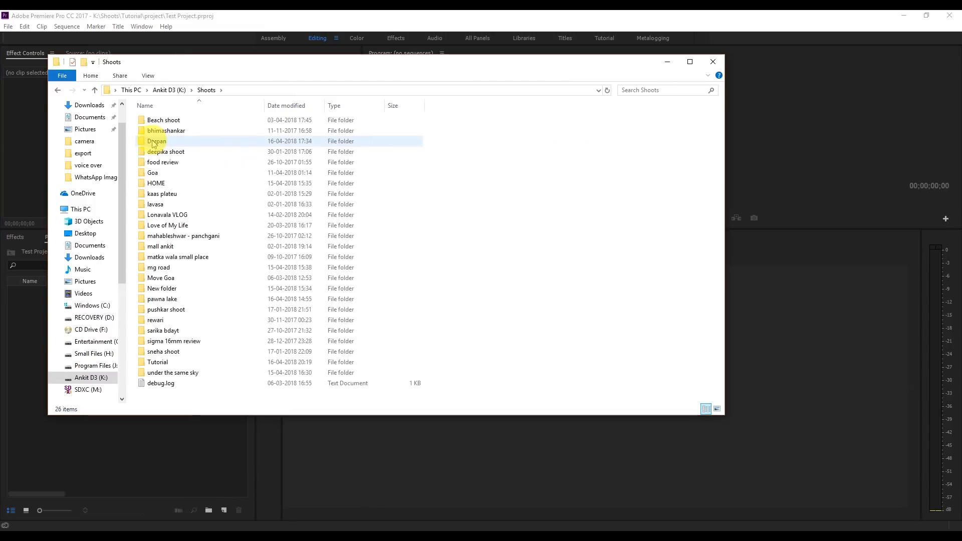
Step: Import the audio, Camera and sound effects folders from the Darpan folder into the Premiere Pro project
double_click(155, 141)
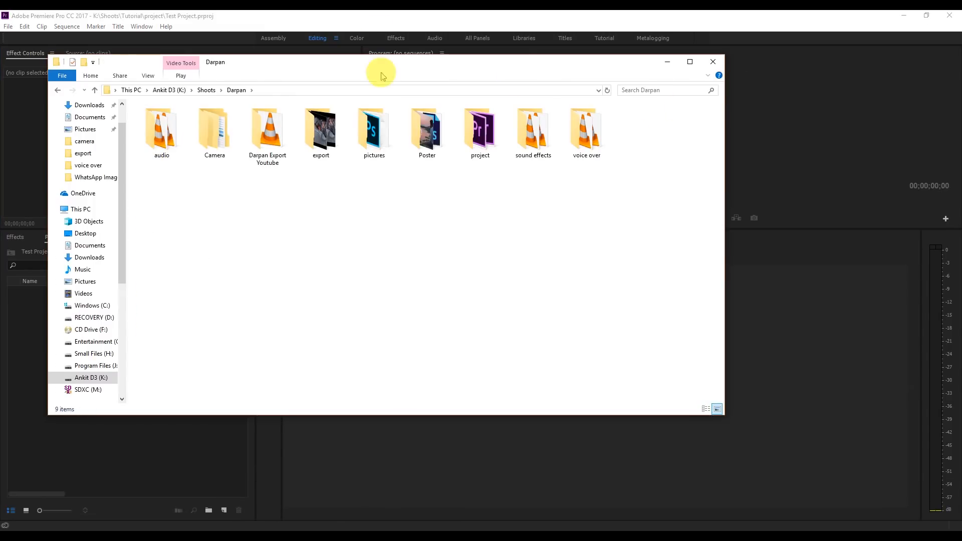
left_click_drag(308, 64, 301, 79)
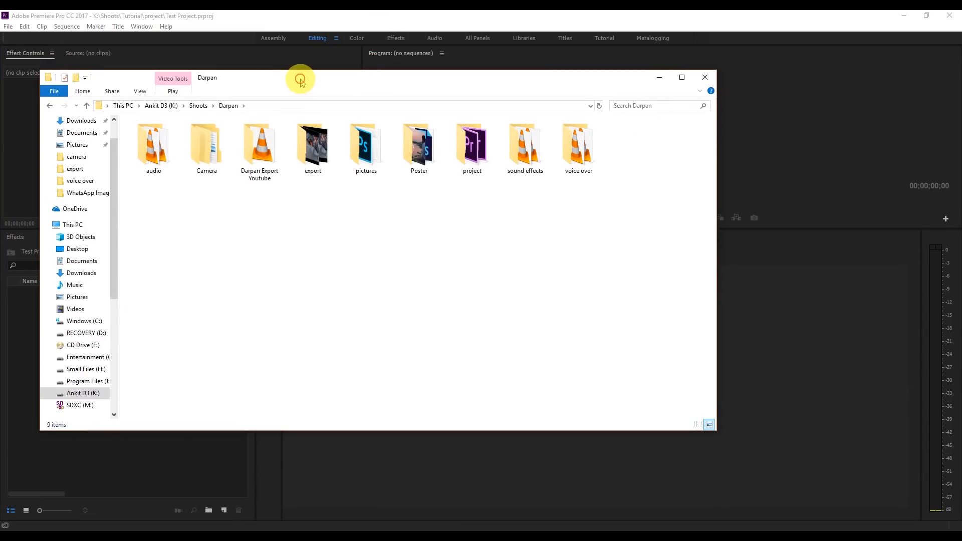
left_click(210, 154)
left_click(219, 227)
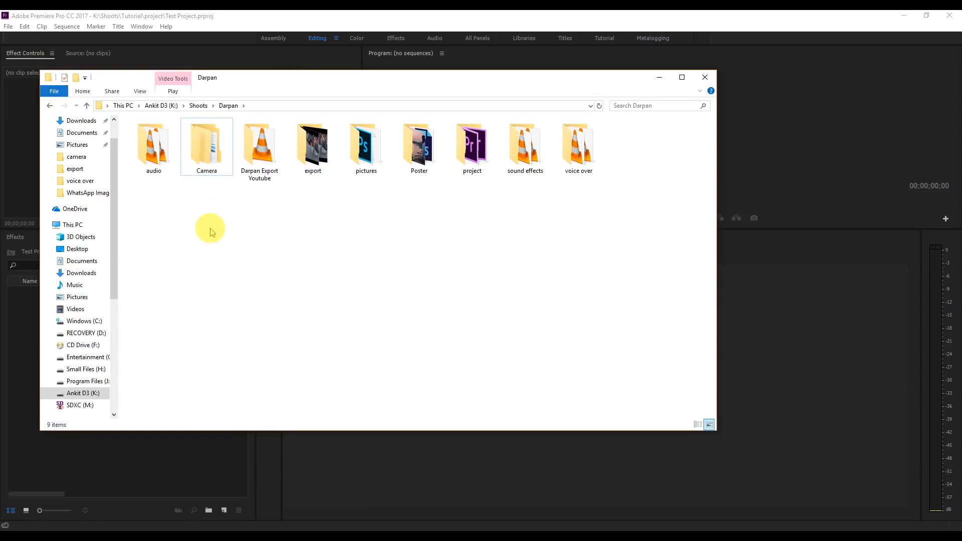
left_click(213, 157)
left_click(151, 154, "ctrl")
left_click(517, 160, "ctrl")
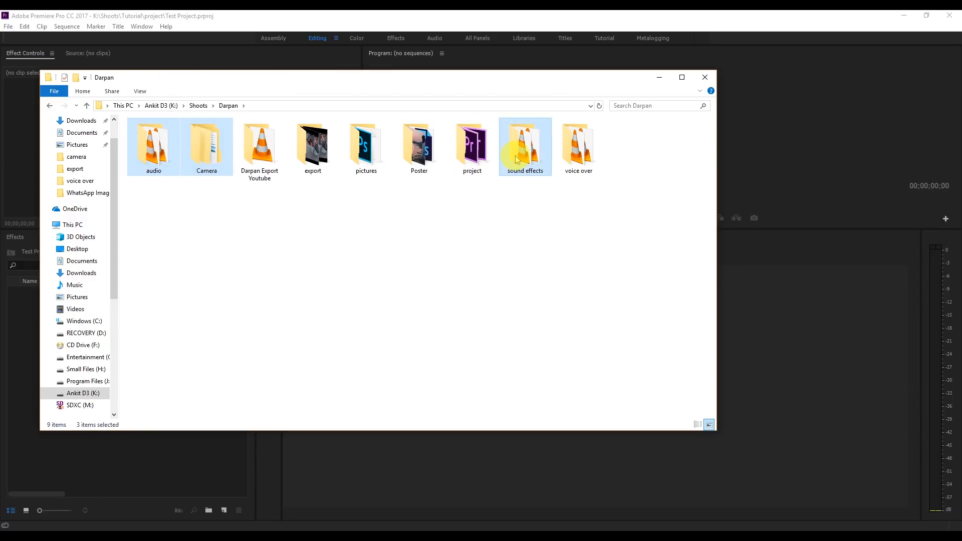
left_click_drag(518, 160, 92, 474)
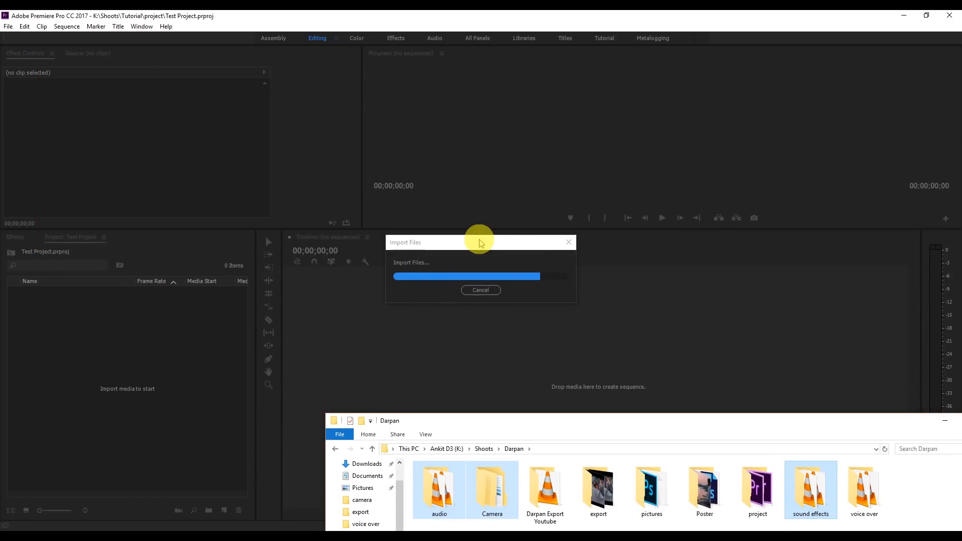
left_click(84, 367)
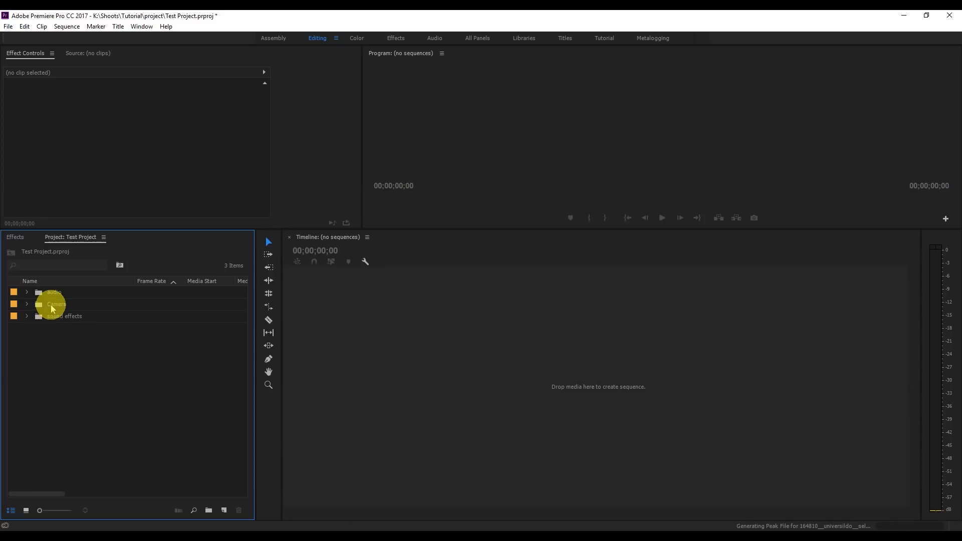
Step: Look into the imported audio bin, collapse it again and expand the Camera bin
left_click(28, 292)
left_click(27, 292)
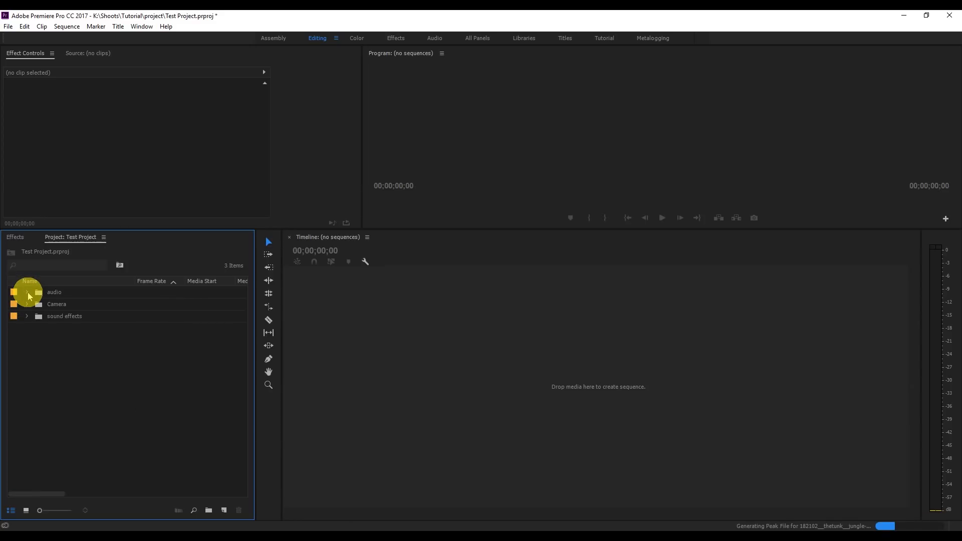
left_click(27, 305)
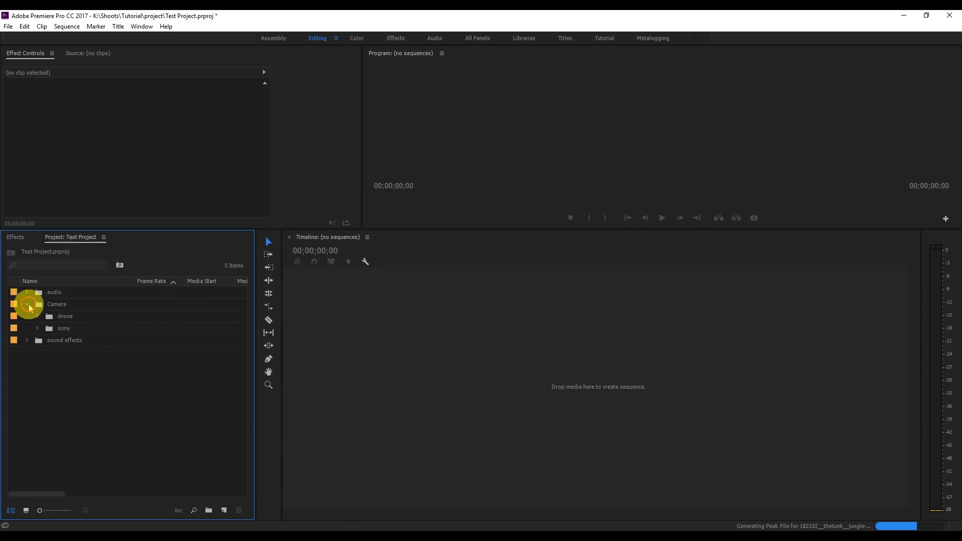
Step: Look over the sony sub-bins and check the label colours offered for the first clip in the audio bin
left_click(38, 331)
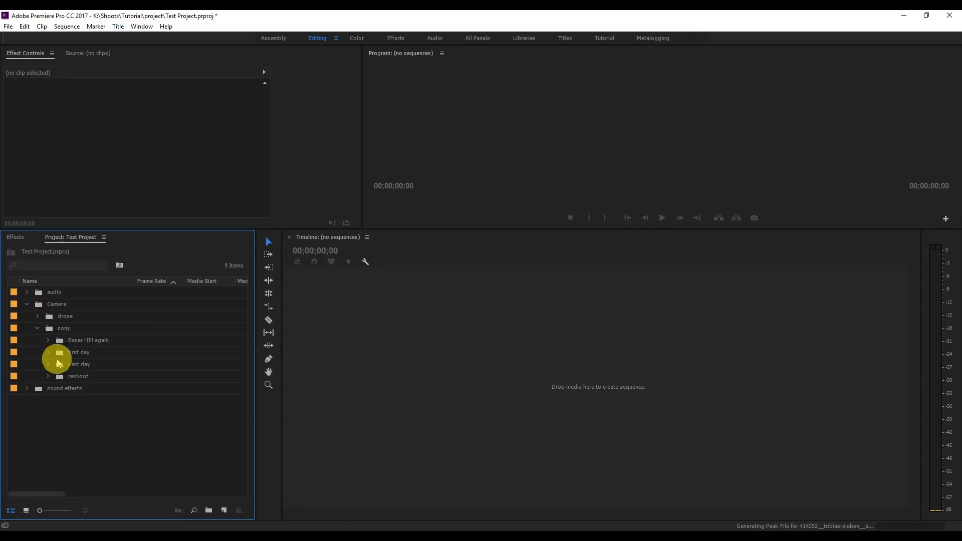
left_click(28, 304)
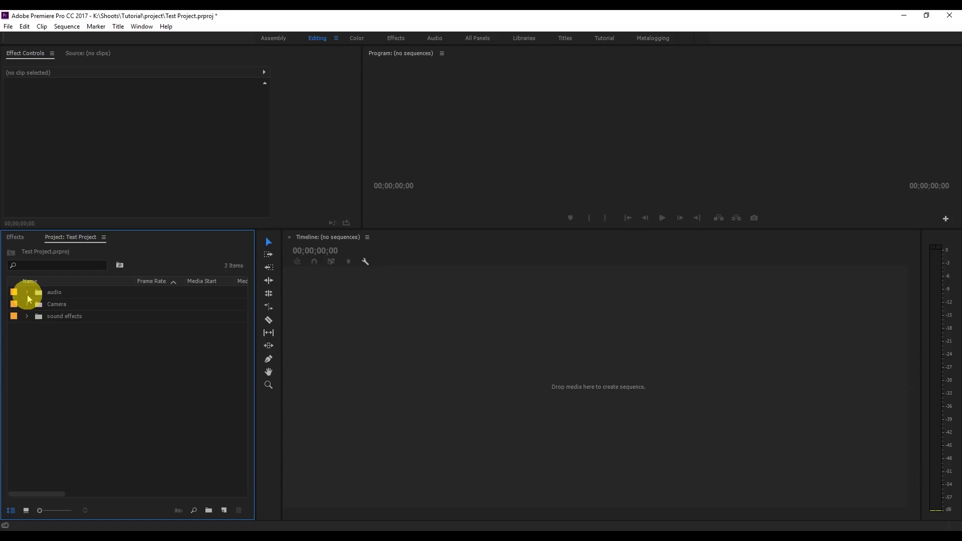
left_click(27, 294)
left_click(12, 306)
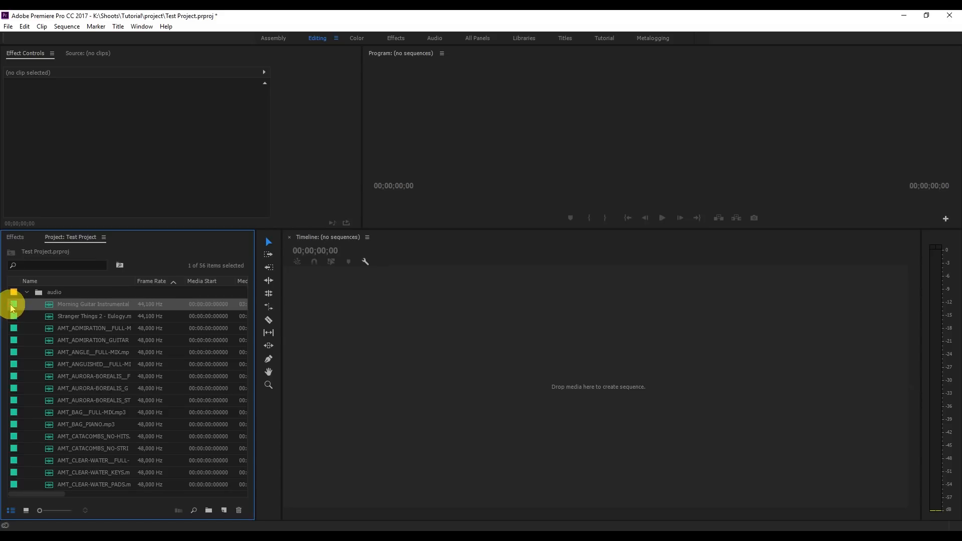
right_click(15, 307)
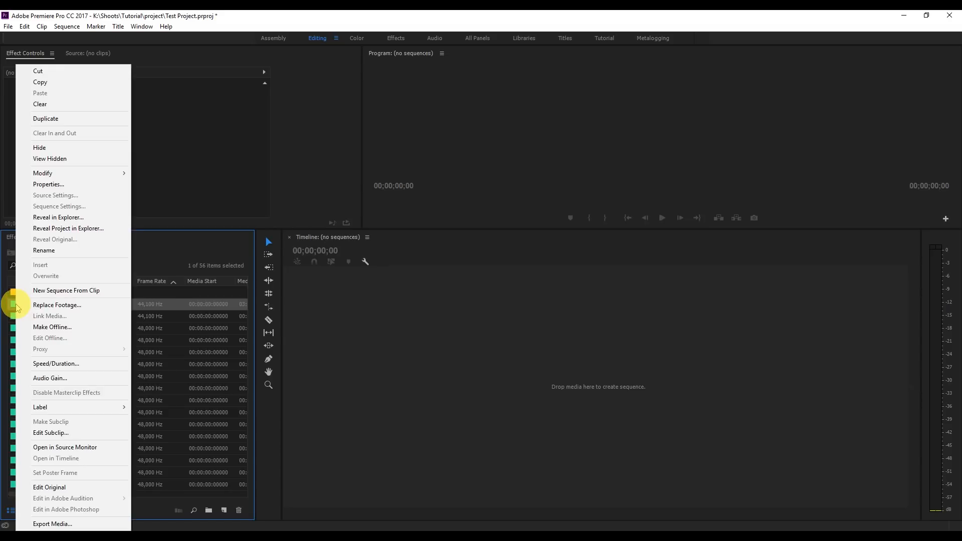
mouse_move(93, 407)
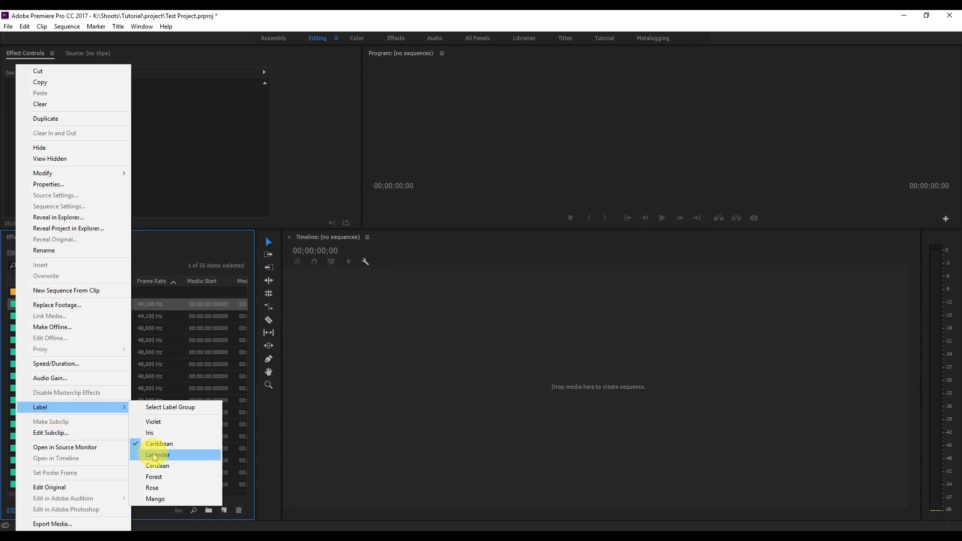
left_click(13, 293)
left_click(27, 293)
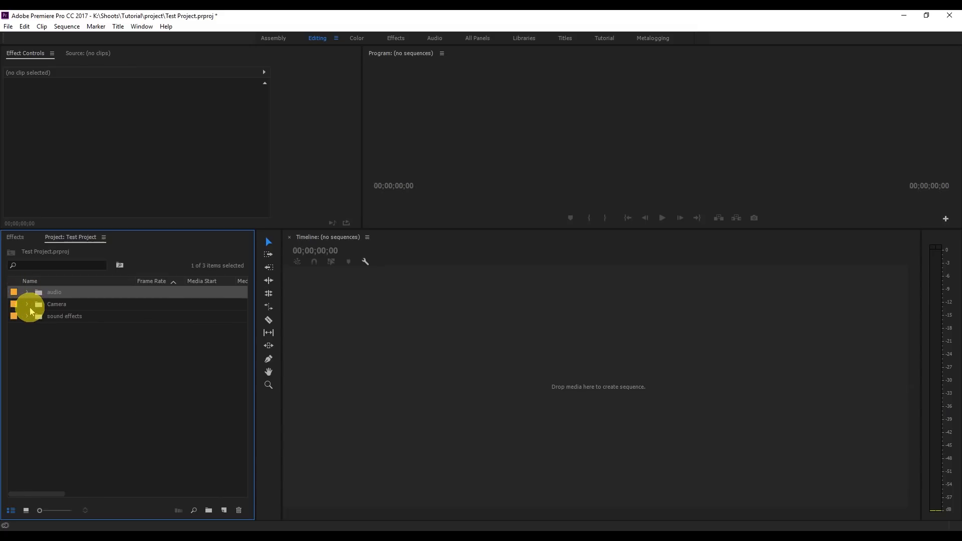
Step: Examine the drone clips in the Camera bin and expand the Baner Hill again and first day bins
left_click(27, 304)
left_click(64, 327)
left_click(65, 399, "shift")
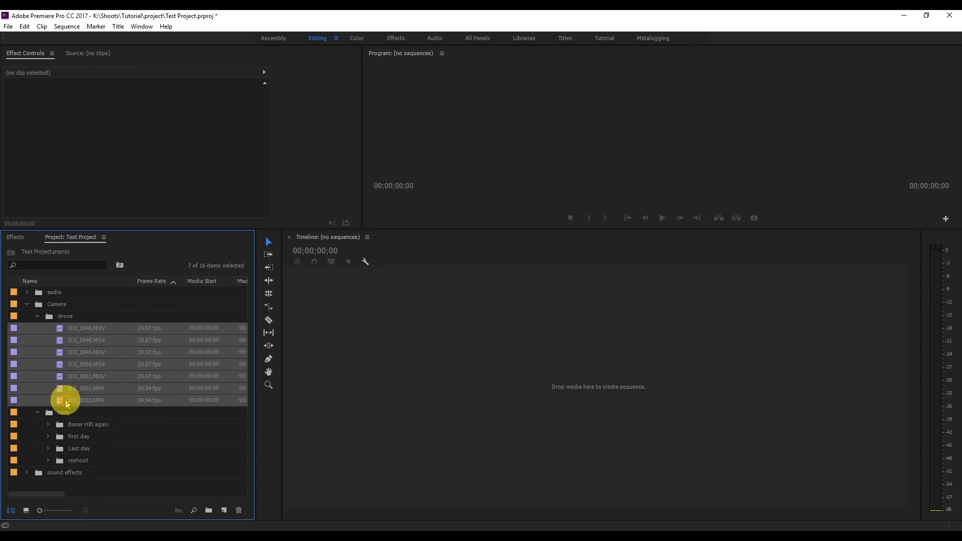
left_click(48, 424)
scroll(48, 424, "down", 2)
left_click(48, 365)
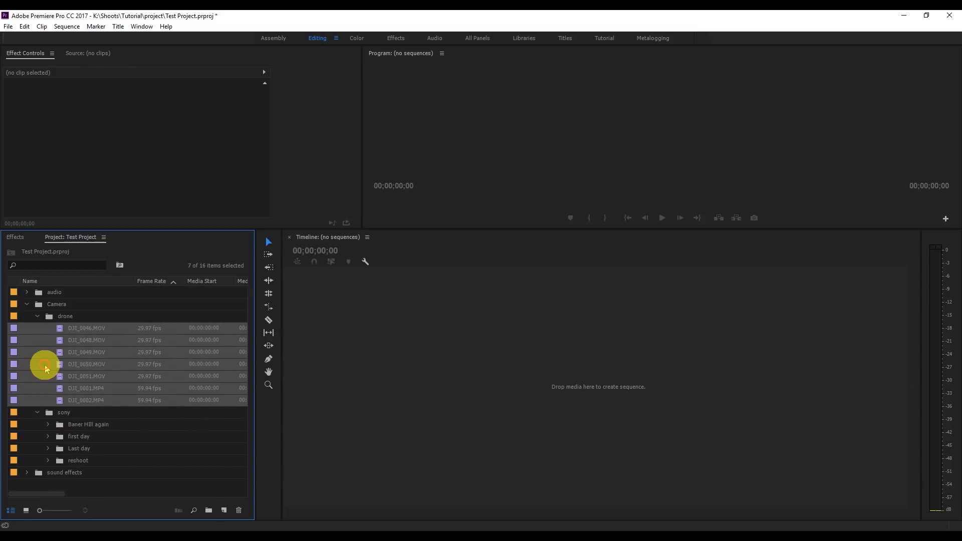
left_click(48, 436)
scroll(48, 437, "down", 1)
left_click(48, 365)
scroll(88, 365, "down", 3)
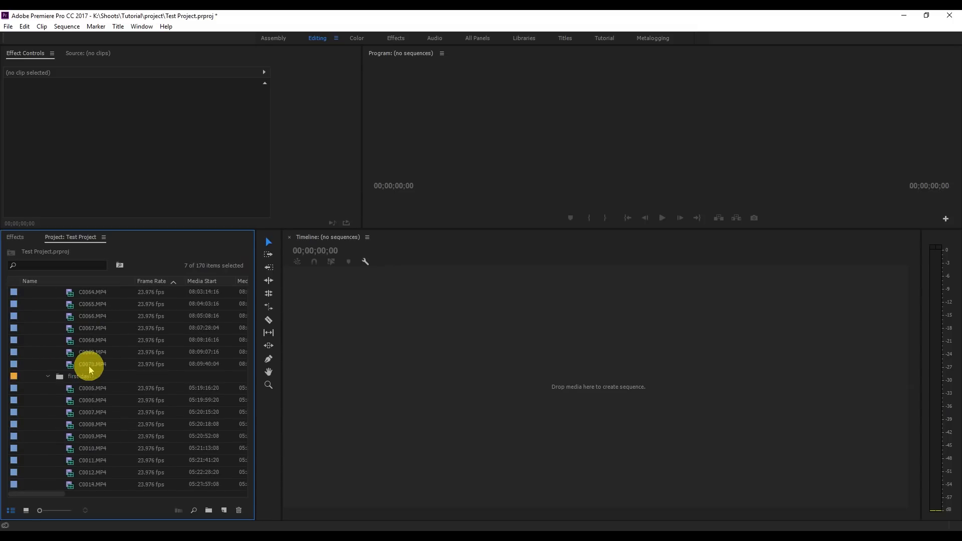
Step: Give all clips in the first day bin the Mango label and collapse that bin
left_click(12, 368)
scroll(13, 365, "down", 2)
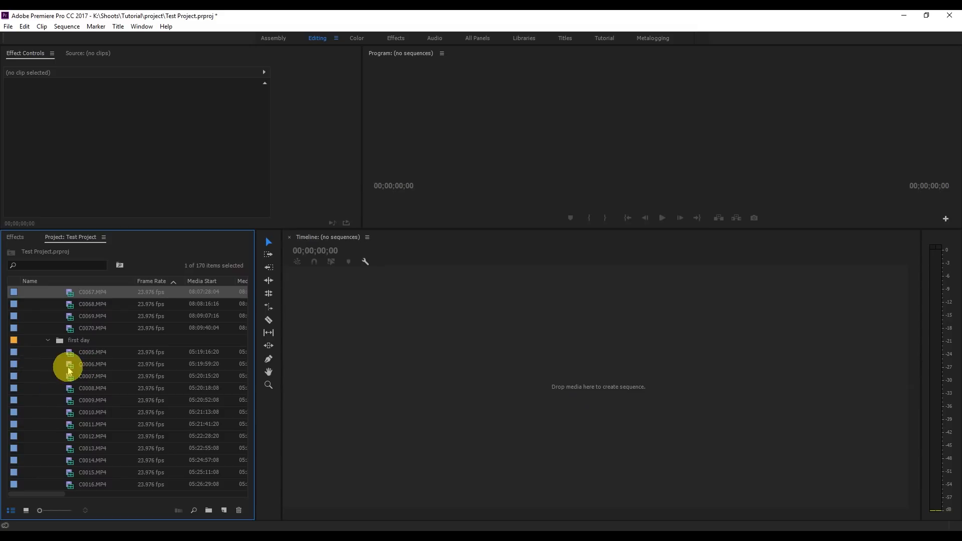
left_click(79, 353)
scroll(96, 428, "down", 2)
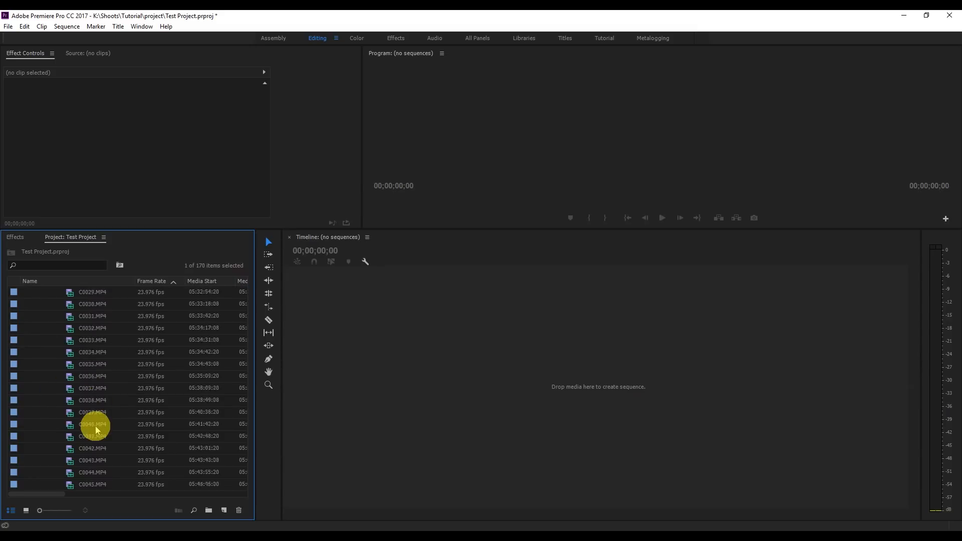
scroll(96, 426, "down", 10)
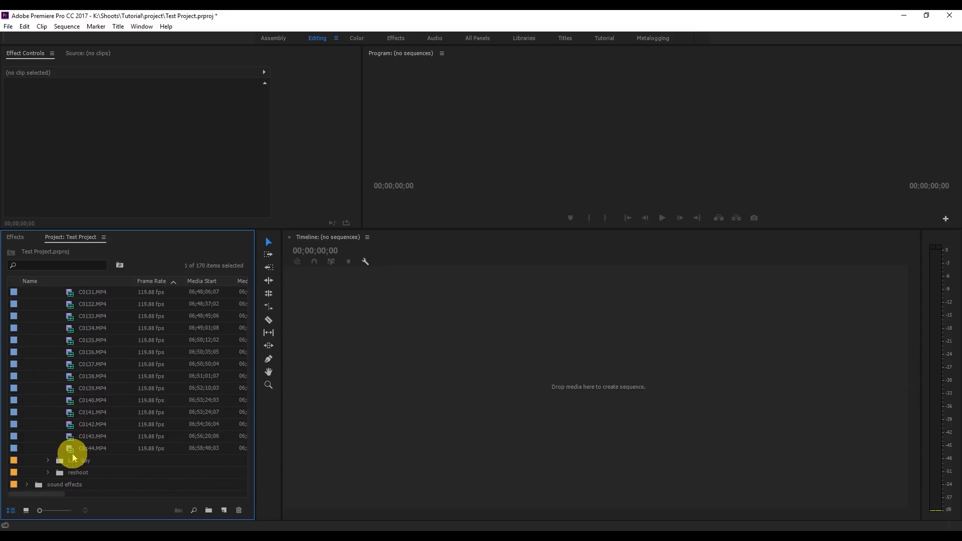
left_click(76, 449, "shift")
right_click(75, 450)
mouse_move(195, 423)
left_click(265, 517)
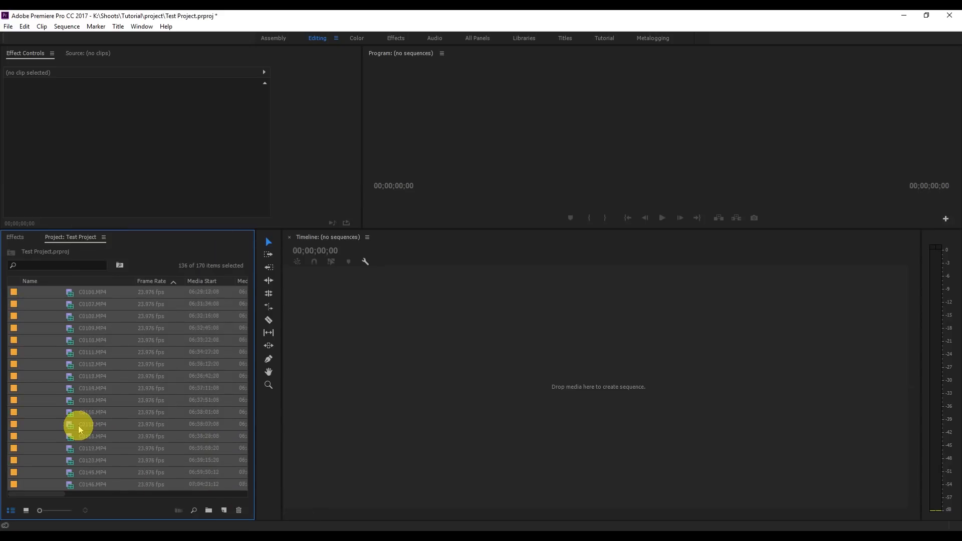
scroll(74, 430, "up", 15)
left_click(48, 436)
scroll(38, 377, "up", 5)
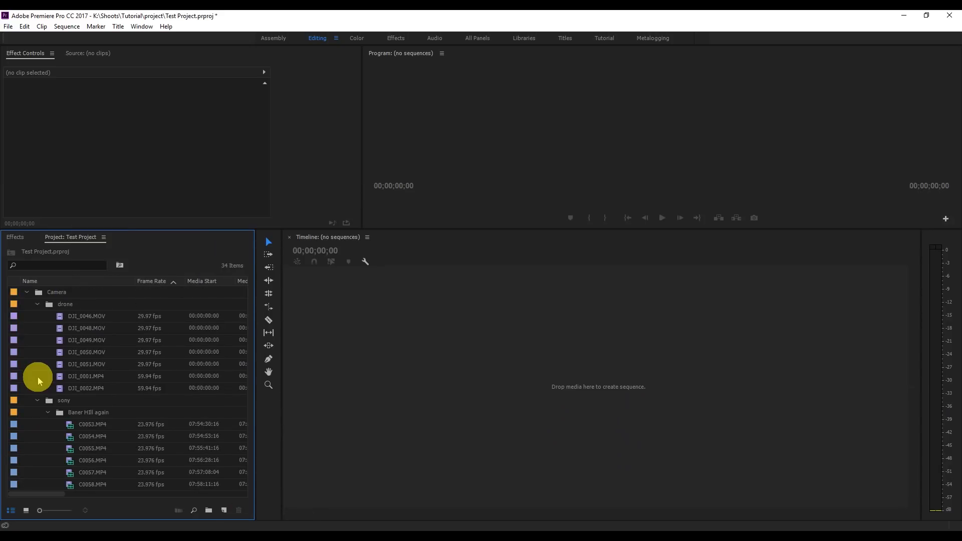
scroll(38, 376, "up", 1)
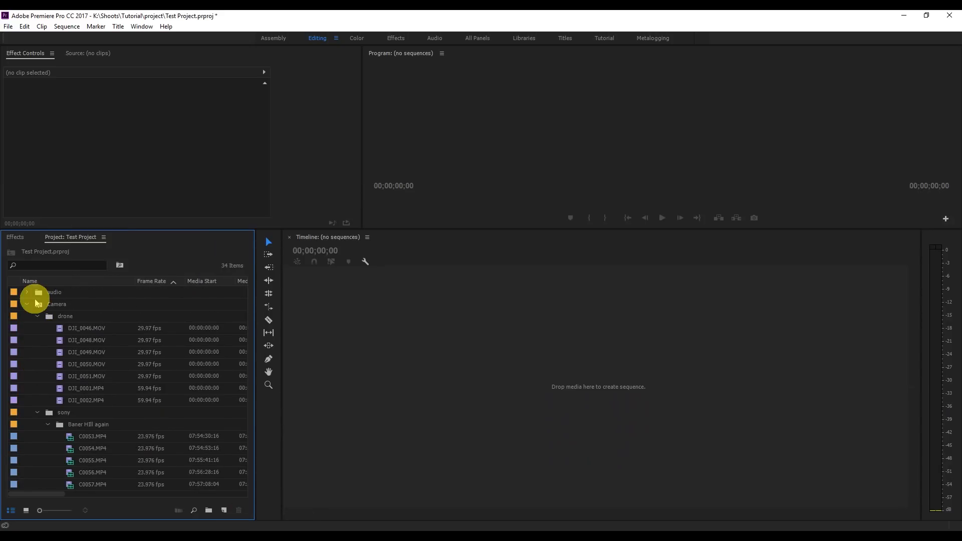
Step: Create a sequence from the seven drone clips by placing them in the empty timeline
left_click(70, 332)
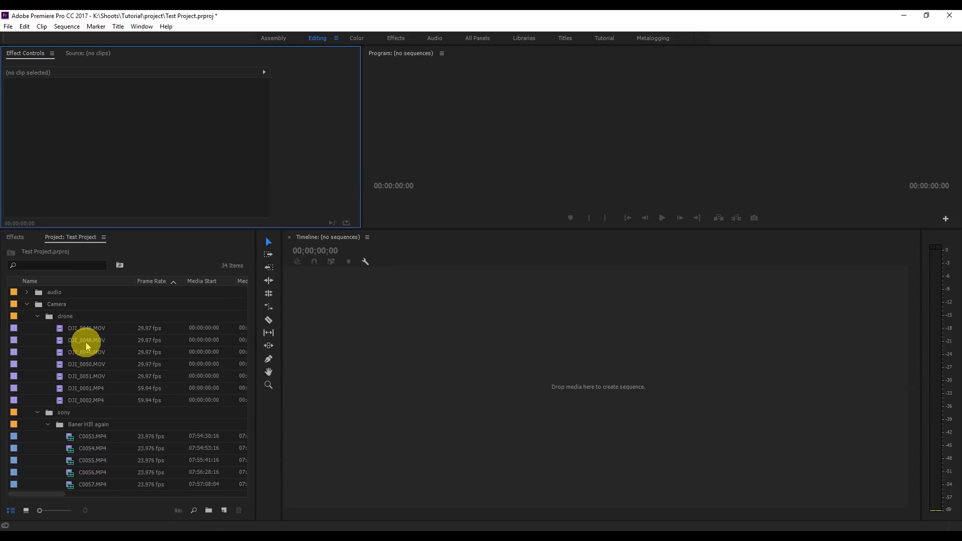
left_click(70, 328)
left_click(65, 400, "shift")
left_click_drag(119, 326, 348, 333)
Step: Add all Baner Hill again clips to the sequence on V1 and A1, behind the drone clips
scroll(75, 381, "down", 2)
scroll(72, 380, "down", 4)
left_click(75, 436, "shift")
left_click_drag(75, 436, 843, 511)
Step: Append all first day clips to the sequence directly behind the Baner Hill again clips
scroll(109, 385, "down", 15)
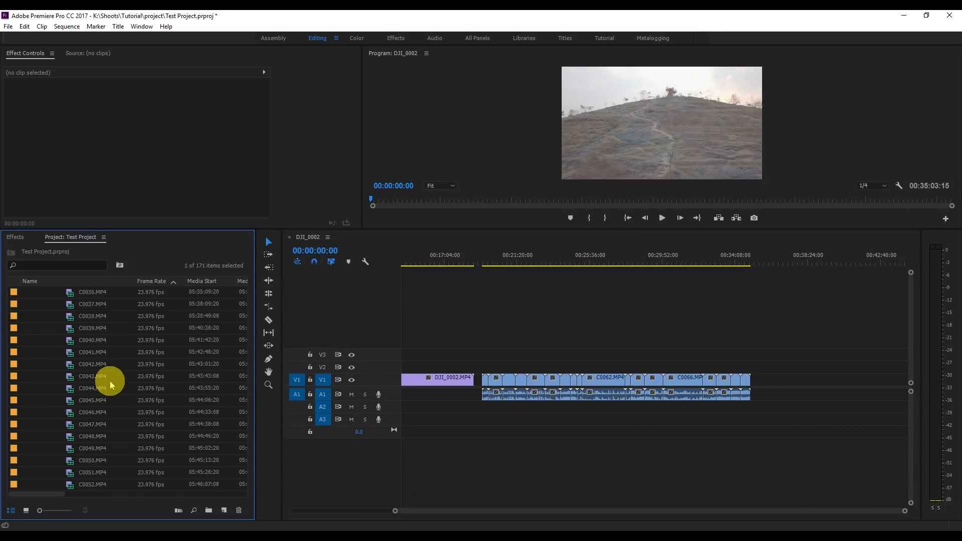
left_click(71, 449, "shift")
left_click_drag(71, 448, 751, 390)
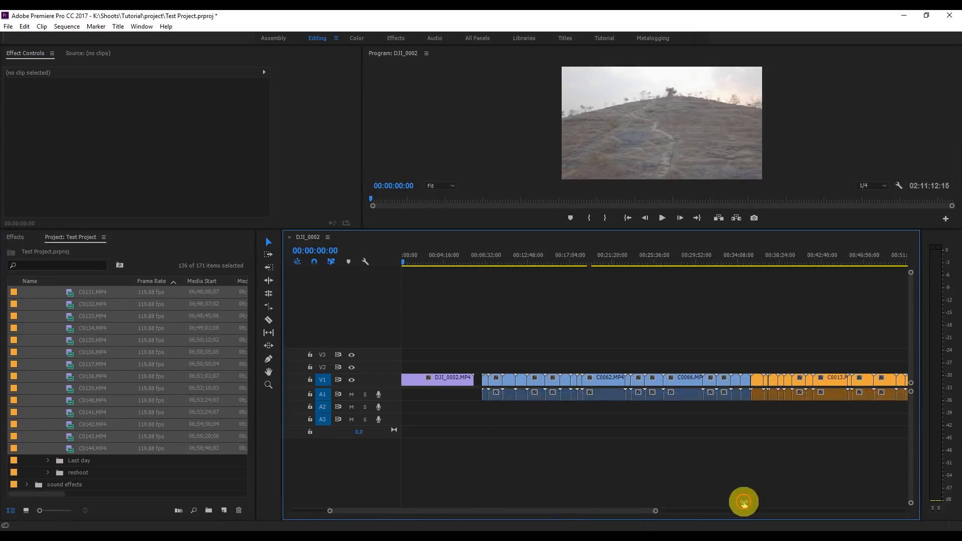
left_click_drag(656, 511, 954, 496)
Step: Label all clips in the Last day bin Forest and place them on V1 over the end of the first day clips
left_click(47, 460)
left_click(69, 473)
scroll(153, 395, "down", 5)
left_click(70, 460, "shift")
right_click(72, 460)
mouse_move(161, 438)
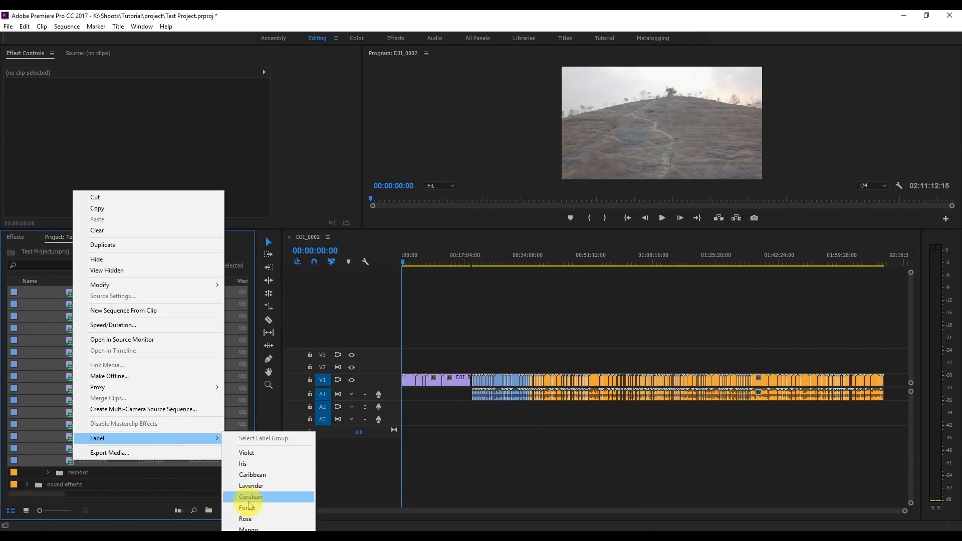
left_click(248, 507)
left_click_drag(898, 392, 621, 396)
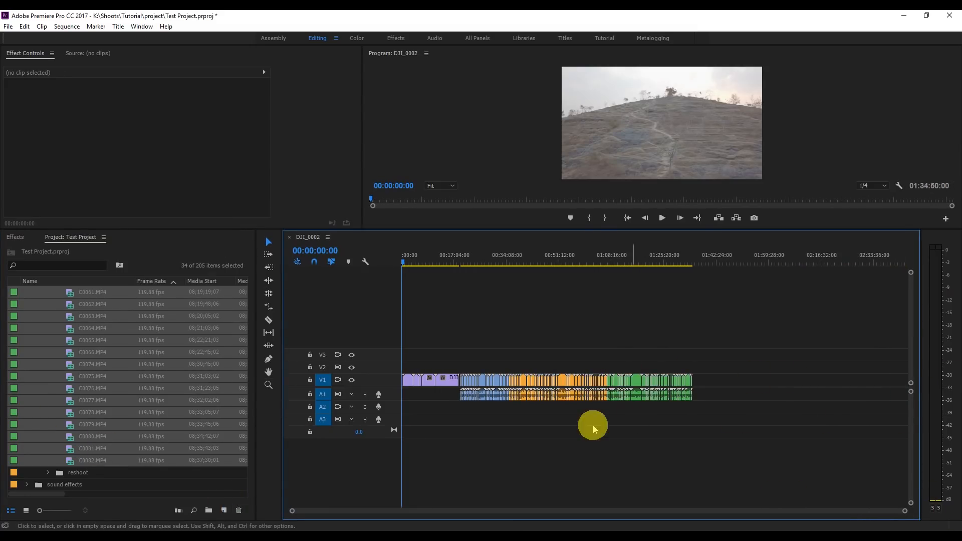
Step: Label the four sound effects clips Violet and place them on A3 at the start of the sequence
left_click(48, 490)
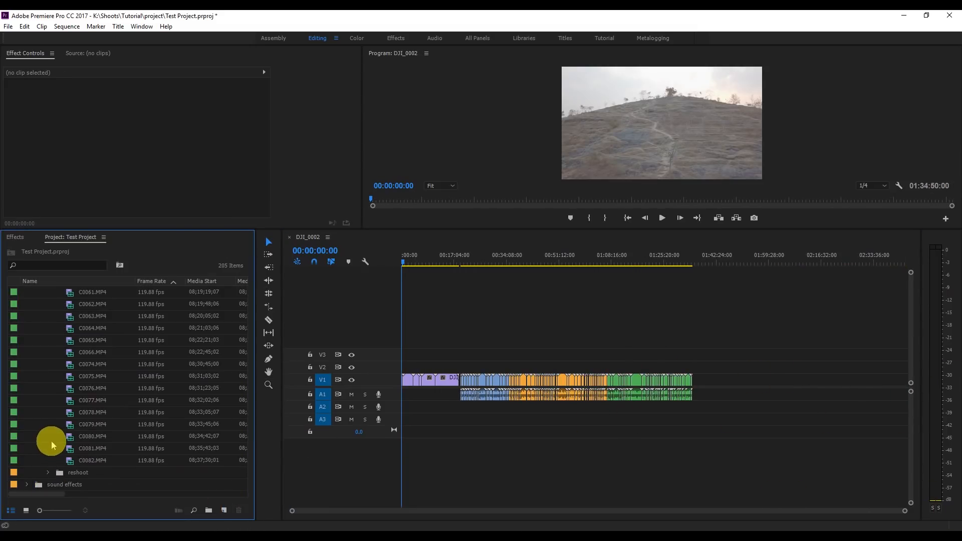
left_click(26, 485)
scroll(56, 439, "down", 2)
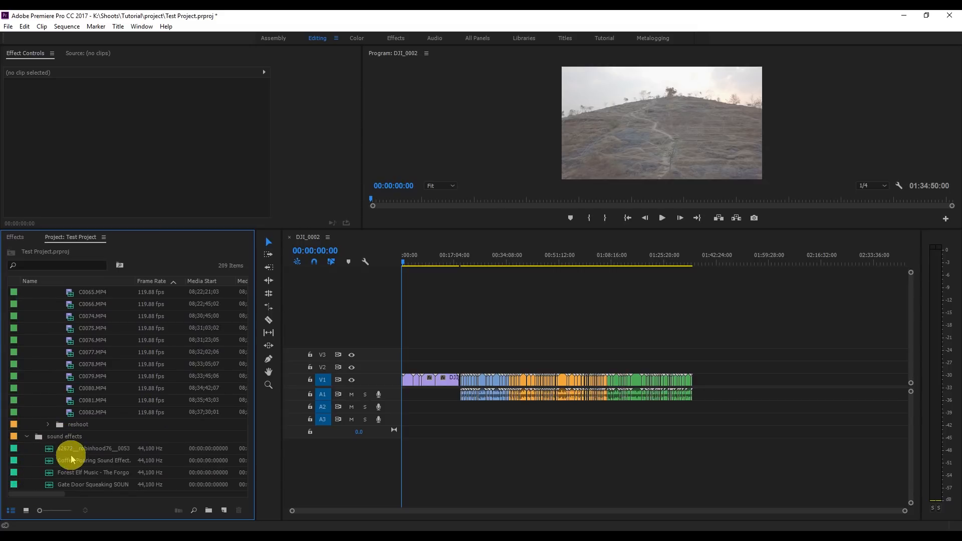
left_click(71, 451)
left_click(76, 486, "shift")
mouse_move(173, 469)
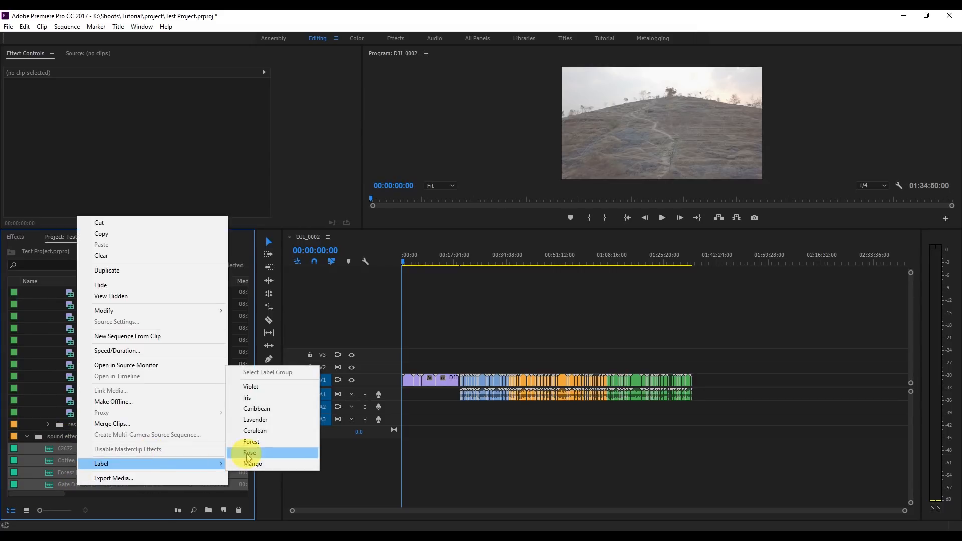
left_click(260, 391)
left_click_drag(54, 461, 421, 423)
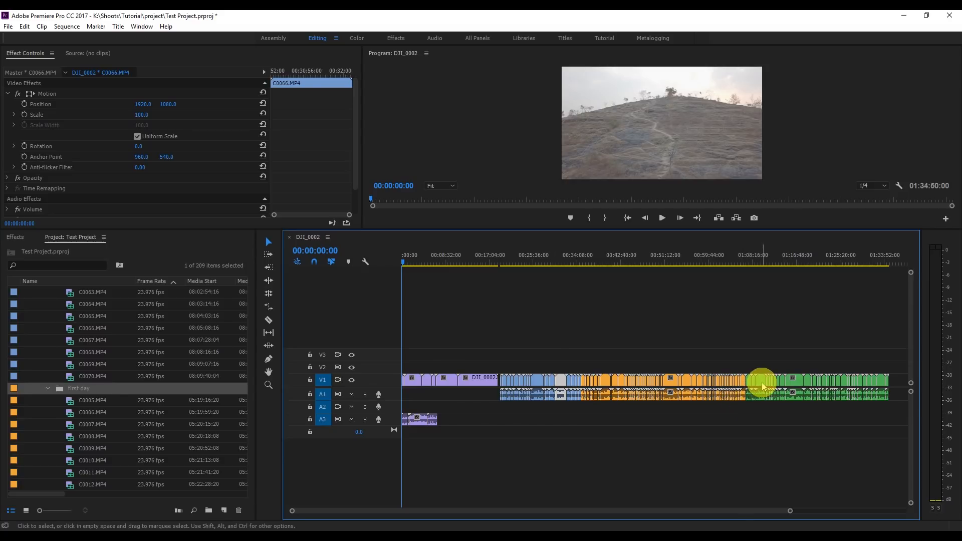
left_click_drag(874, 408, 472, 376)
left_click(472, 379)
left_click(457, 398)
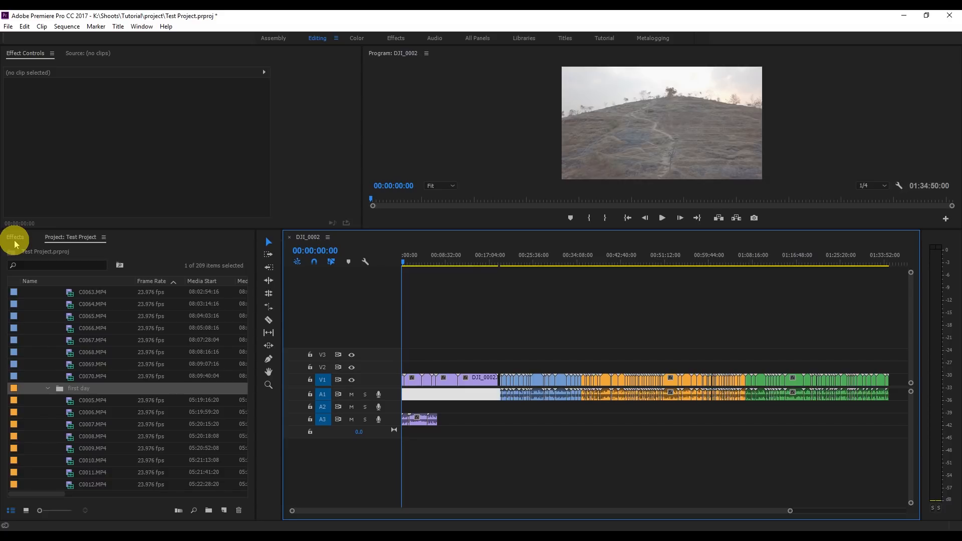
Step: Create an adjustment layer with the default settings and place it on a new V4 track at the sequence start
right_click(79, 357)
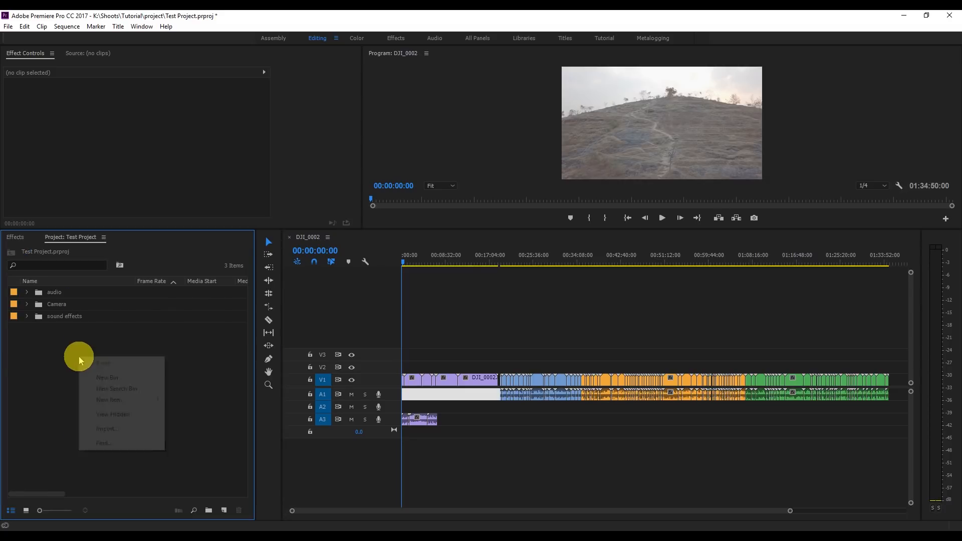
mouse_move(108, 399)
left_click(216, 423)
left_click(496, 310)
left_click_drag(44, 296, 405, 342)
Step: Extend the adjustment layer on V4 across all clips, to about 01:37:23:17 long
key("equal")
key("equal")
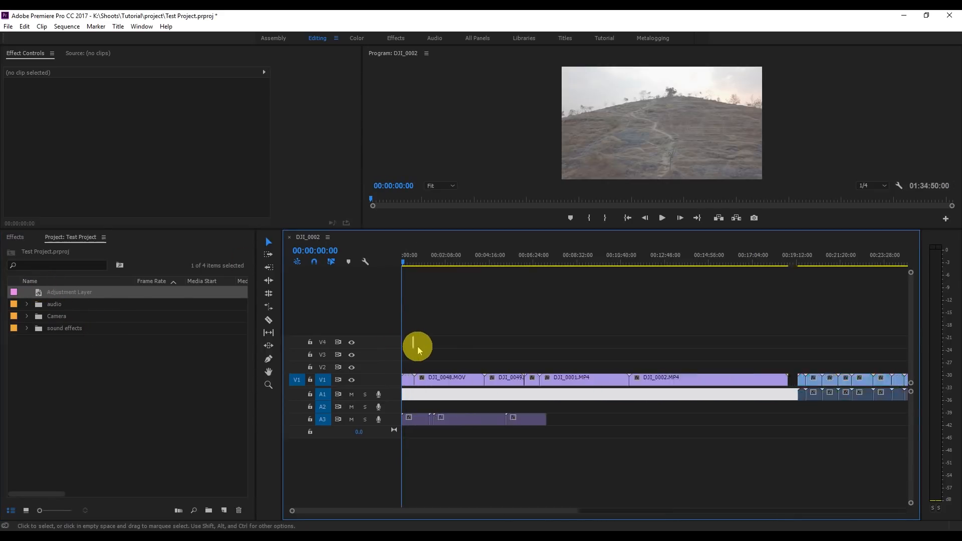
key("equal")
key("equal")
key("equal")
left_click_drag(504, 345, 745, 345)
key("minus")
key("minus")
key("minus")
key("minus")
left_click_drag(423, 346, 849, 347)
key("minus")
left_click_drag(616, 345, 883, 344)
left_click_drag(404, 342, 378, 342)
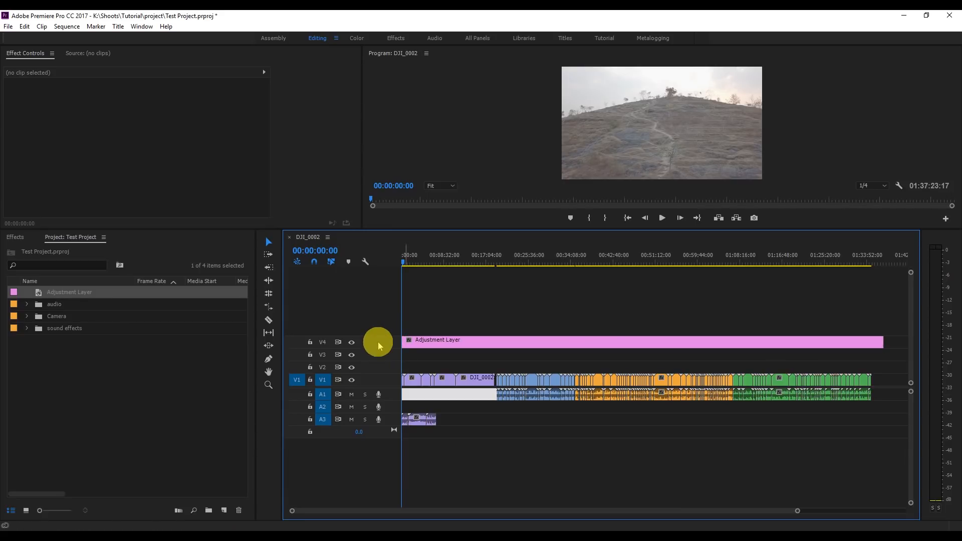
Step: Rename the adjustment layer clip on V4 as Crop
right_click(446, 344)
left_click(494, 477)
type("Crop")
key("Return")
Step: Duplicate the Crop adjustment layer onto a new V5 track and rename the copy Color grading
left_click_drag(492, 340, 492, 329)
left_click(476, 329)
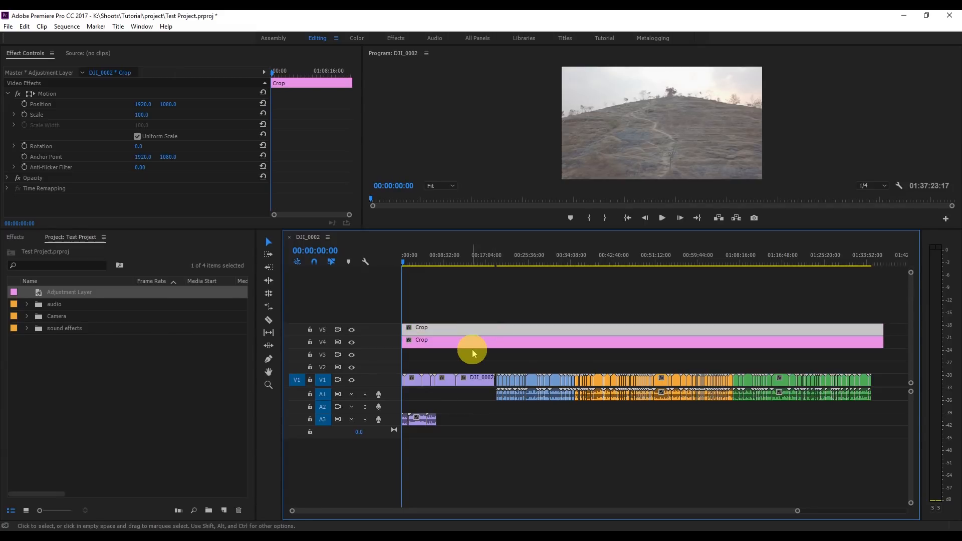
right_click(472, 328)
left_click(511, 481)
type("Color grading")
key("Return")
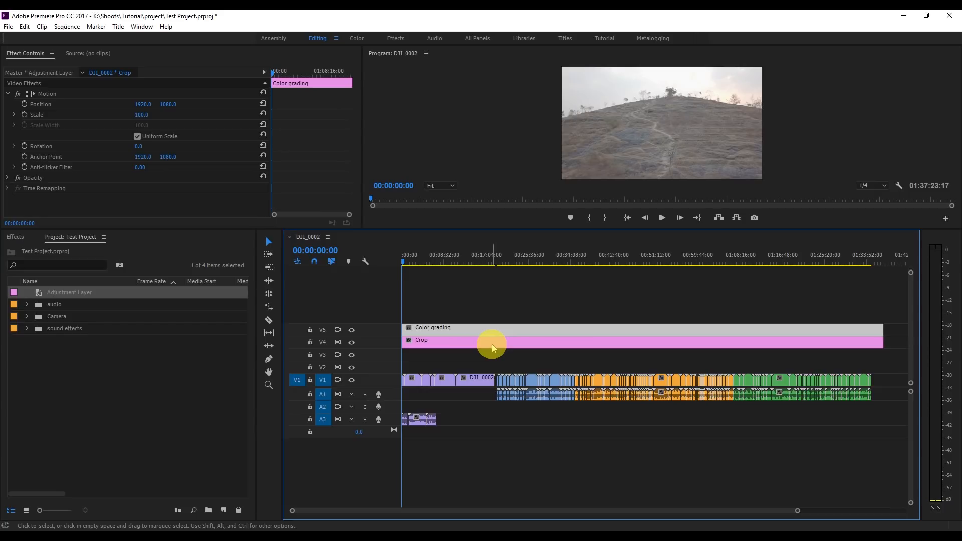
left_click(456, 331)
left_click(457, 331)
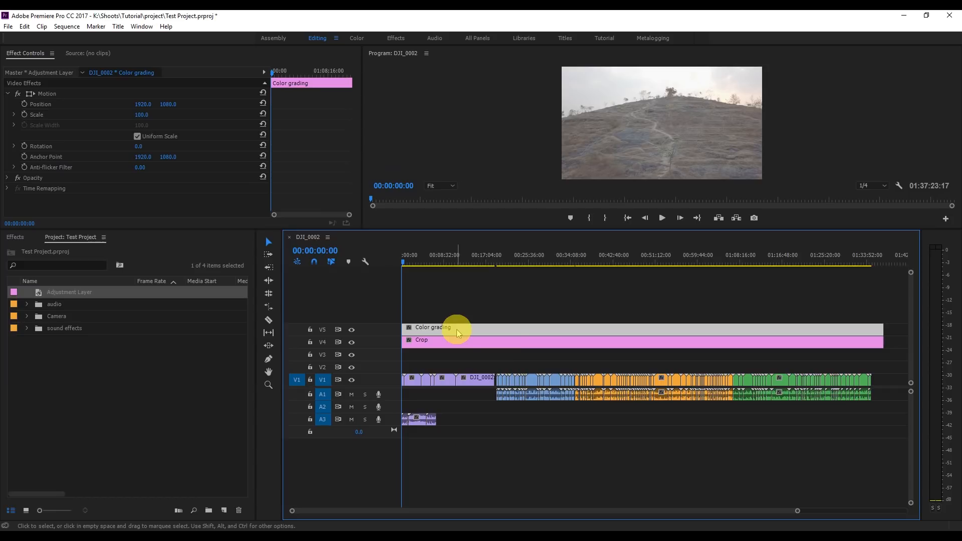
left_click(459, 343)
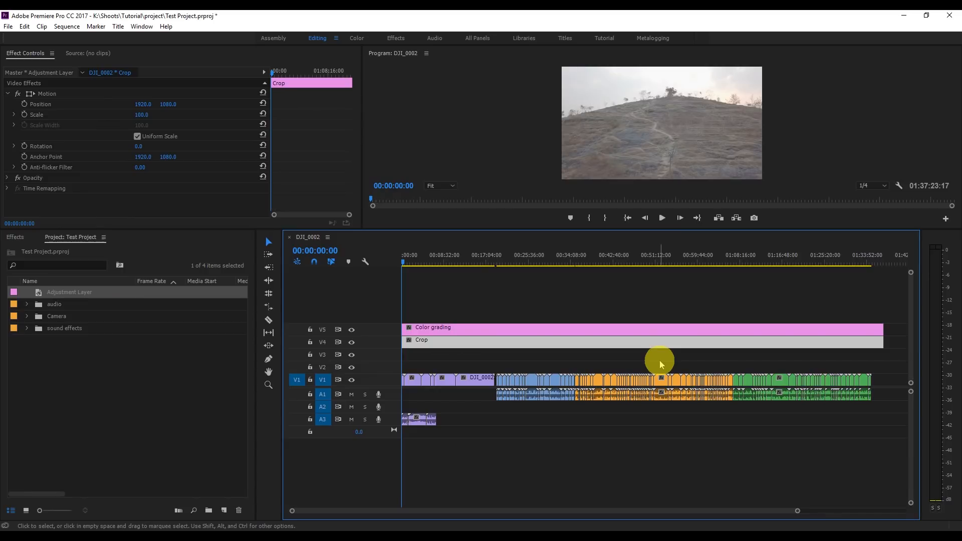
Step: Mark in and out points spanning about 01:36:01:23 of the sequence and move the playhead to about 00:36:35:16
left_click(588, 219)
mouse_move(399, 258)
left_mouse_down()
mouse_move(878, 252)
mouse_move(766, 275)
mouse_move(404, 293)
mouse_move(385, 292)
mouse_move(835, 257)
mouse_move(374, 260)
mouse_move(783, 268)
mouse_move(582, 261)
left_mouse_up()
left_click(606, 220)
Step: Open the media export settings for the sequence and keep H.264 as the format
left_click(10, 27)
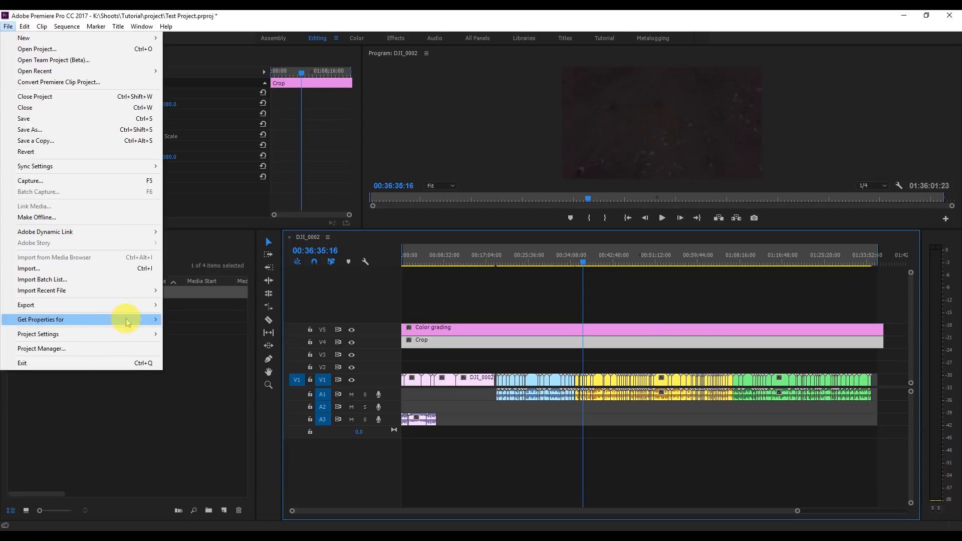
mouse_move(133, 306)
left_click(187, 309)
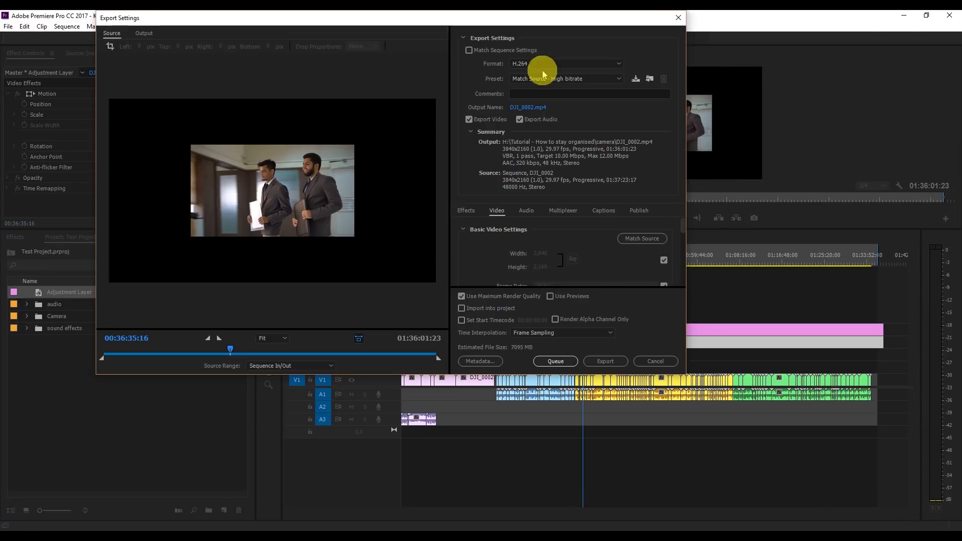
left_click(535, 65)
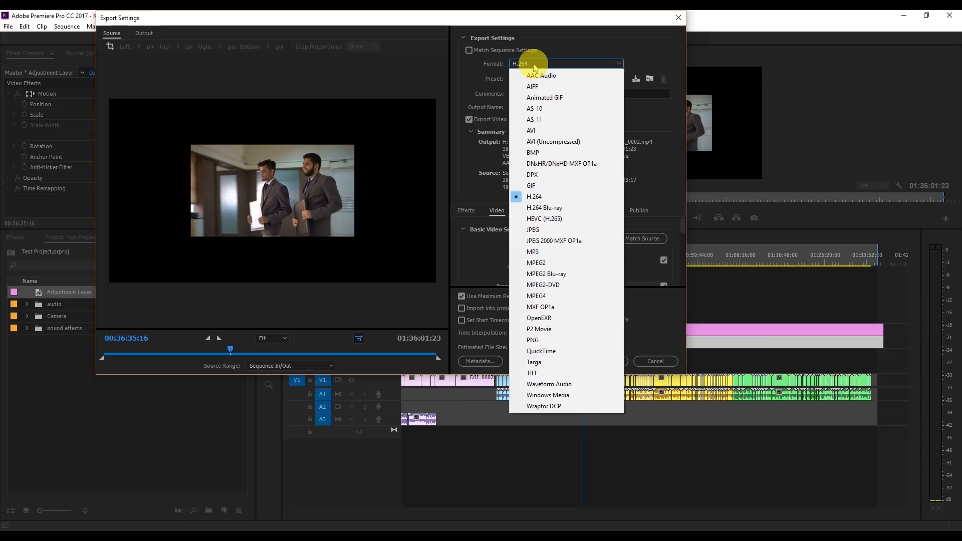
left_click(534, 65)
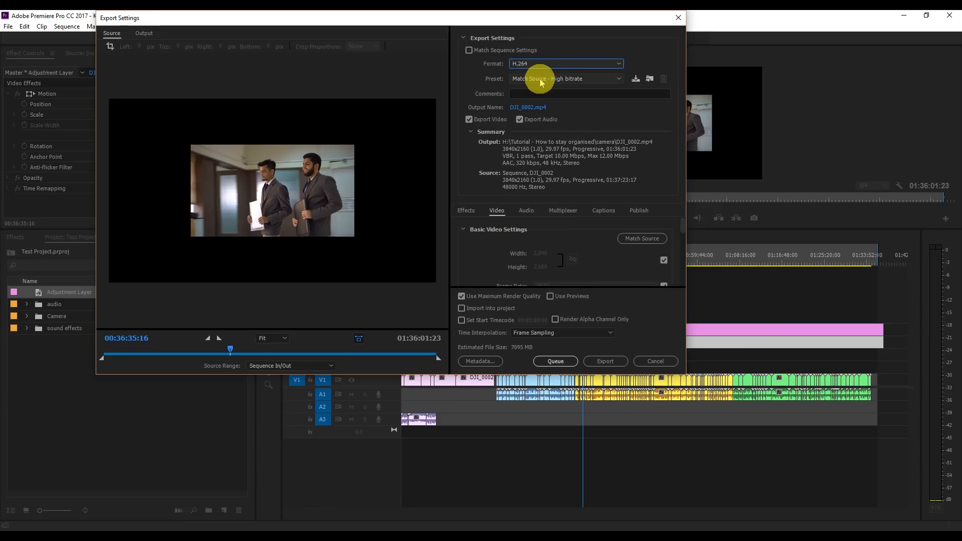
Step: Set the export's output to the K:\Shoots\Tutorial\export folder with the file name Export my tutorial
left_click(532, 108)
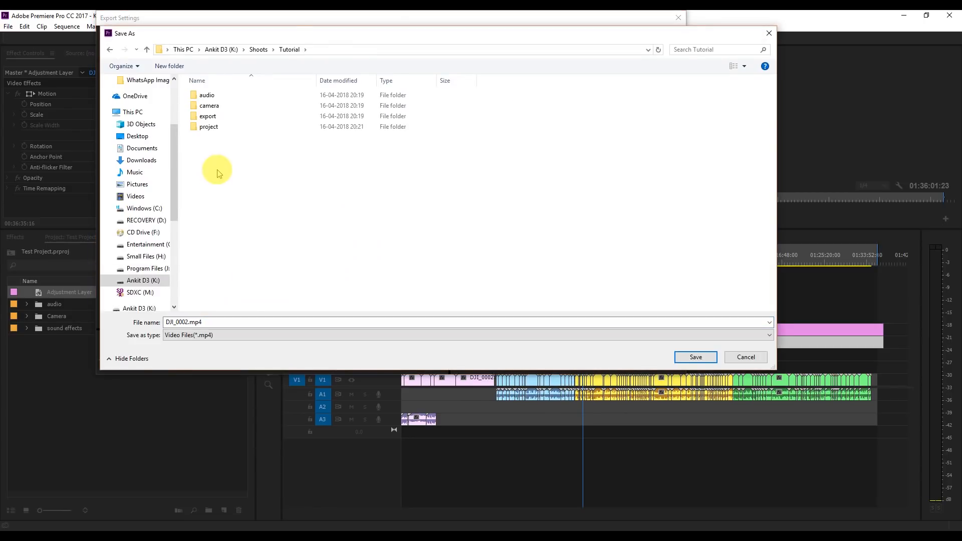
double_click(207, 116)
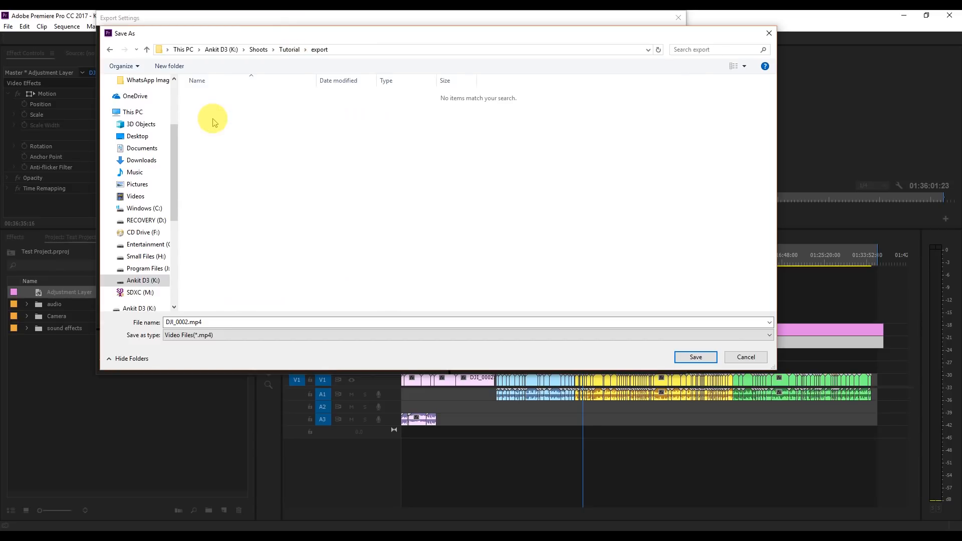
left_click(696, 357)
type("Export my tutorial")
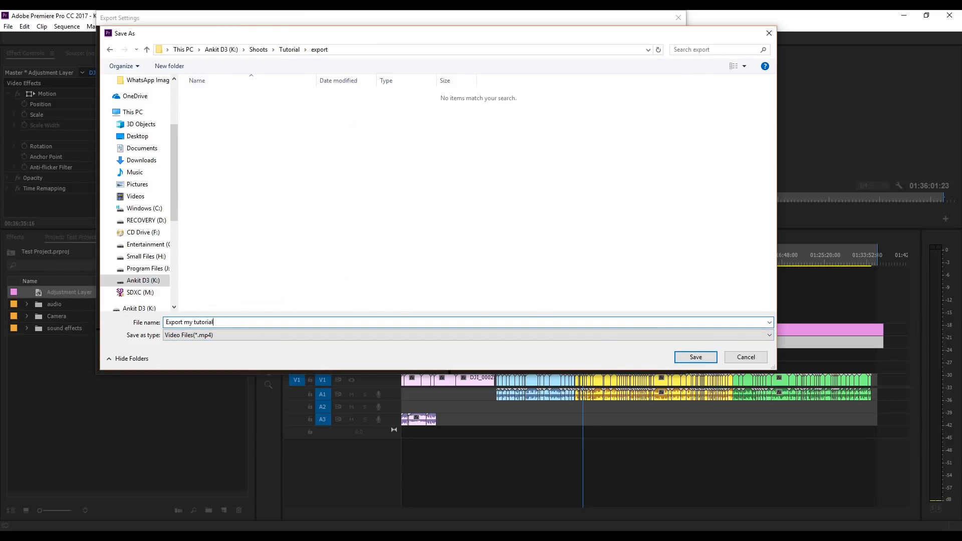
left_click(695, 357)
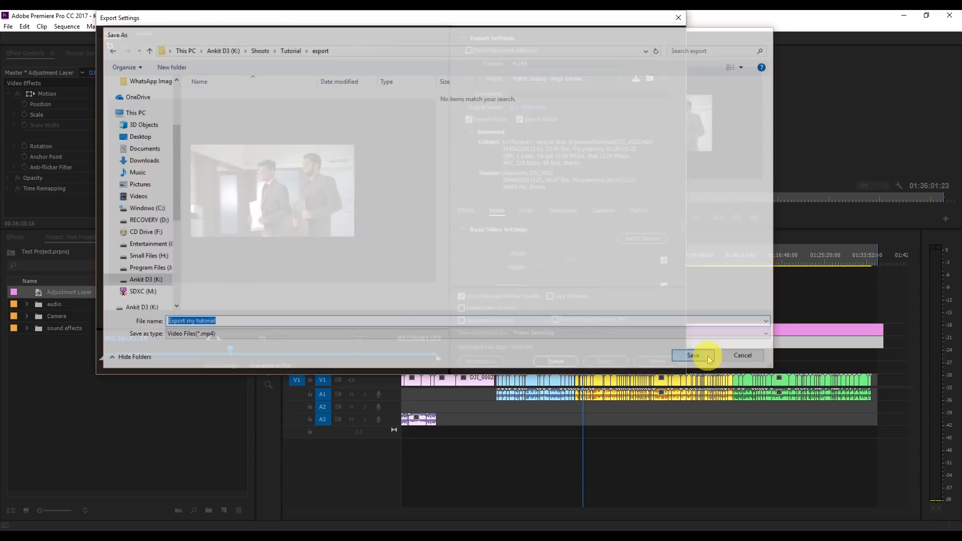